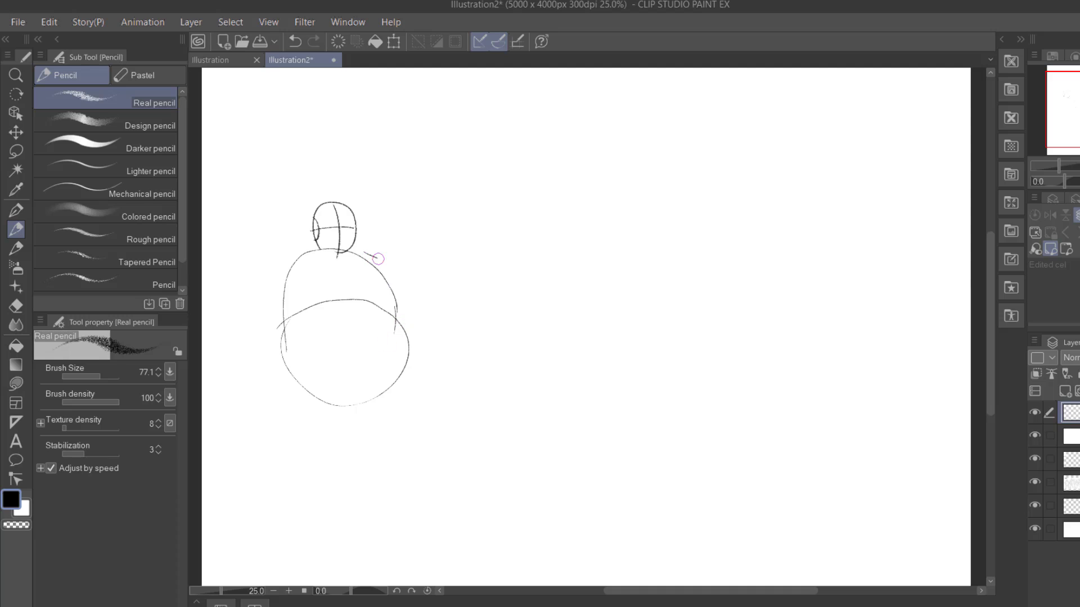
- Sketch a tapered ribcage and a small triangular pelvis joined by a spine line, beside the round figure
left_click_drag(378, 259, 446, 331)
key("ctrl+z")
mouse_move(478, 213)
left_mouse_down()
mouse_move(544, 221)
mouse_move(473, 226)
mouse_move(484, 258)
left_mouse_up()
left_click_drag(487, 255, 539, 257)
left_click_drag(543, 224, 535, 258)
left_click_drag(507, 208, 516, 307)
mouse_move(494, 293)
left_mouse_down()
mouse_move(530, 292)
mouse_move(510, 321)
mouse_move(492, 292)
left_mouse_up()
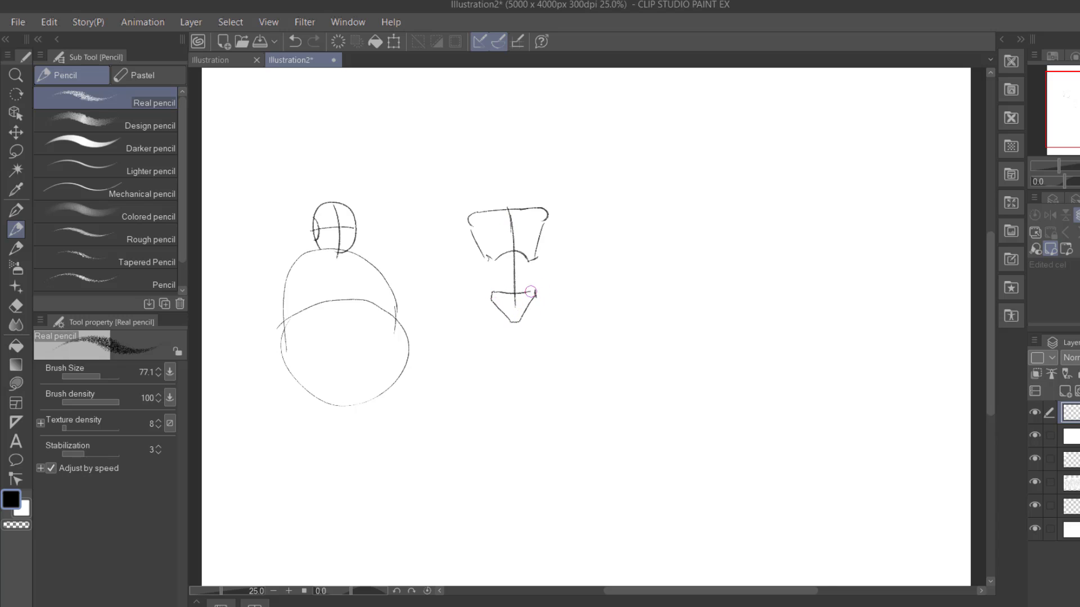
- Sketch a small rounded ribcage with a notched lower edge as the third torso in the row
mouse_move(598, 242)
left_mouse_down()
mouse_move(622, 286)
mouse_move(598, 247)
mouse_move(620, 283)
mouse_move(653, 280)
mouse_move(632, 225)
left_mouse_up()
key("ctrl+z")
key("ctrl+z")
mouse_move(620, 282)
left_mouse_down()
mouse_move(656, 276)
mouse_move(650, 233)
mouse_move(622, 230)
left_mouse_up()
left_click_drag(774, 282, 752, 257)
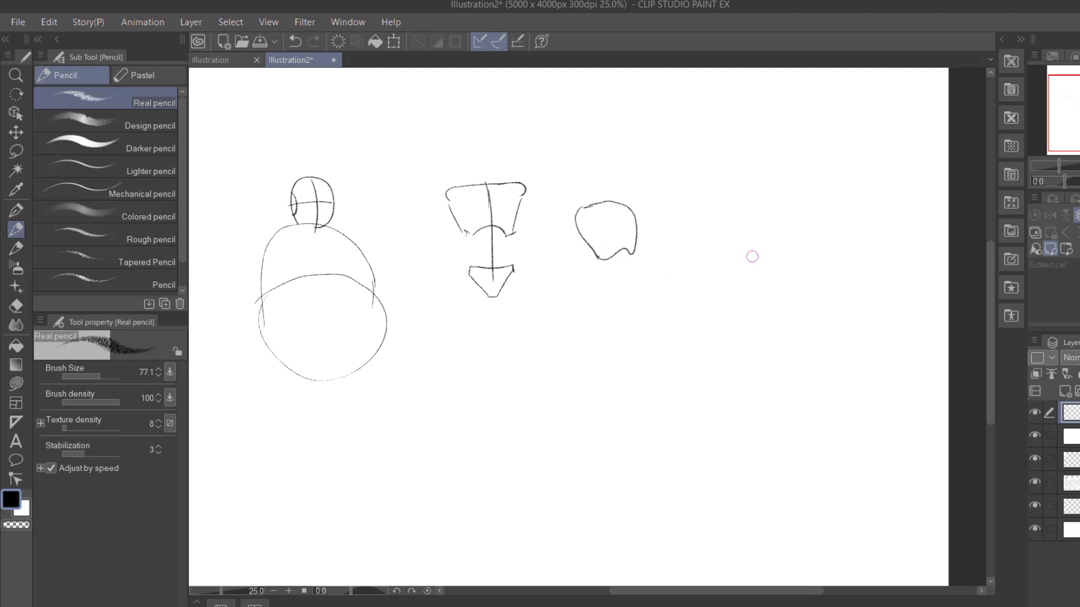
- Sketch a large top-heavy torso beyond the small ribcage, with a small pelvis, rounded shoulders and a curved centre line
mouse_move(703, 185)
left_mouse_down()
mouse_move(758, 153)
mouse_move(843, 199)
mouse_move(750, 163)
mouse_move(831, 252)
left_mouse_up()
key("ctrl+z")
key("ctrl+z")
mouse_move(694, 213)
left_mouse_down()
mouse_move(822, 168)
mouse_move(801, 305)
mouse_move(731, 293)
mouse_move(764, 329)
mouse_move(731, 307)
left_mouse_up()
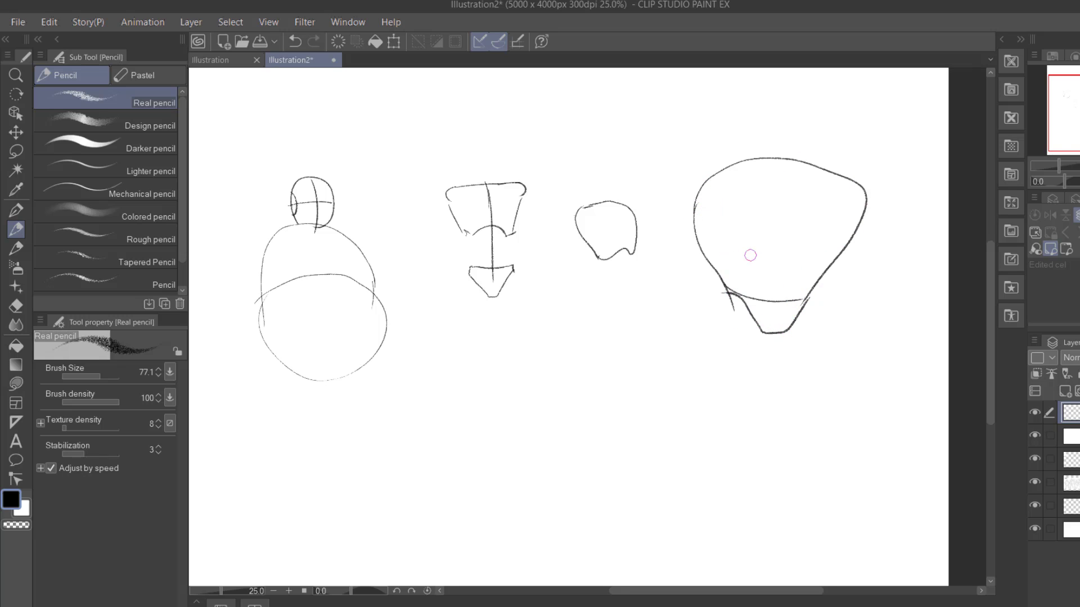
mouse_move(732, 214)
left_mouse_down()
mouse_move(710, 175)
mouse_move(697, 212)
left_mouse_up()
left_click_drag(856, 182, 846, 241)
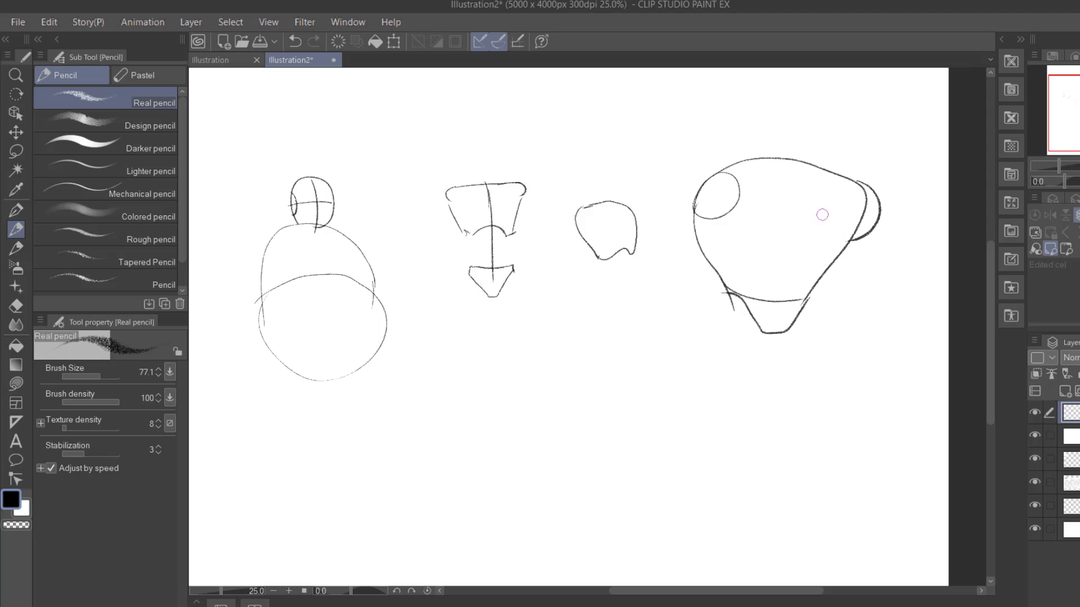
left_click_drag(809, 171, 781, 321)
- Draw the round figure's bent arm with its hand on the far hip, and a curved centre line down the torso
mouse_move(456, 315)
left_mouse_down()
mouse_move(567, 296)
mouse_move(512, 304)
left_mouse_up()
left_click_drag(392, 217, 475, 305)
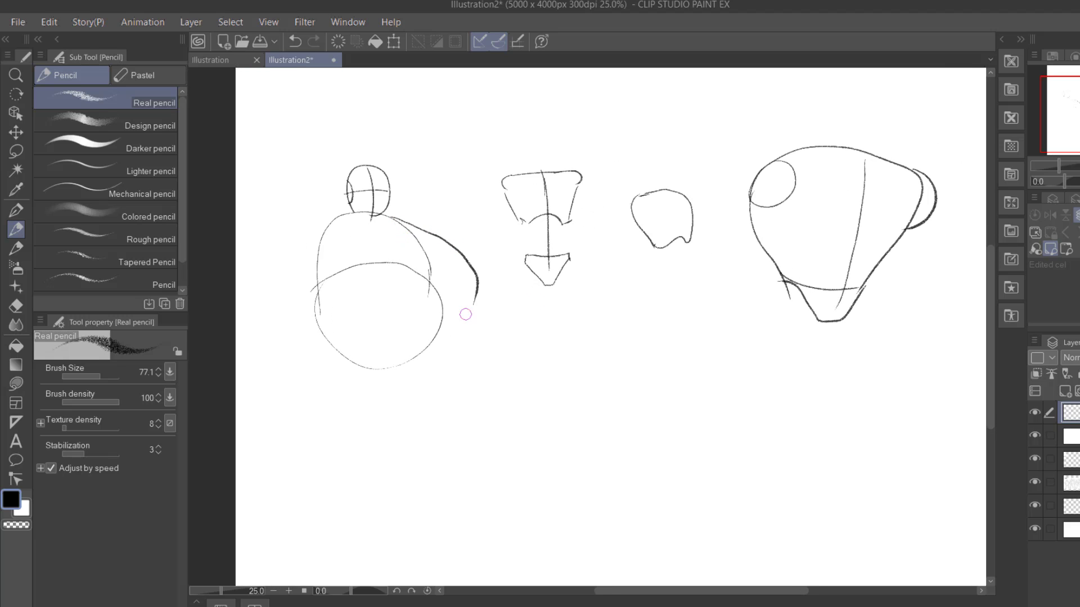
mouse_move(429, 270)
left_mouse_down()
mouse_move(445, 302)
mouse_move(465, 307)
mouse_move(448, 244)
left_mouse_up()
mouse_move(447, 297)
left_mouse_down()
mouse_move(457, 309)
mouse_move(444, 336)
mouse_move(431, 325)
left_mouse_up()
mouse_move(431, 324)
left_mouse_down()
mouse_move(448, 306)
mouse_move(441, 329)
left_mouse_up()
left_click_drag(453, 309, 455, 323)
left_click_drag(387, 265, 399, 365)
left_click_drag(372, 215, 384, 269)
- Draw the round figure's other arm bent at the elbow, with forearm bands and a fist resting on the belly
left_click_drag(409, 306, 435, 298)
mouse_move(361, 210)
left_mouse_down()
mouse_move(307, 243)
mouse_move(325, 284)
mouse_move(353, 297)
left_mouse_up()
key("ctrl+z")
key("ctrl+z")
left_click_drag(318, 277, 373, 316)
left_click_drag(357, 296, 356, 320)
left_click_drag(371, 317, 332, 320)
left_click_drag(334, 322, 286, 304)
key("ctrl+z")
mouse_move(322, 230)
left_mouse_down()
mouse_move(280, 304)
mouse_move(316, 314)
left_mouse_up()
mouse_move(322, 280)
left_mouse_down()
mouse_move(304, 277)
mouse_move(287, 297)
left_mouse_up()
left_click_drag(334, 269, 298, 258)
- Select the round figure's head with the lasso, scale it to 109 and clear the selection
key("m")
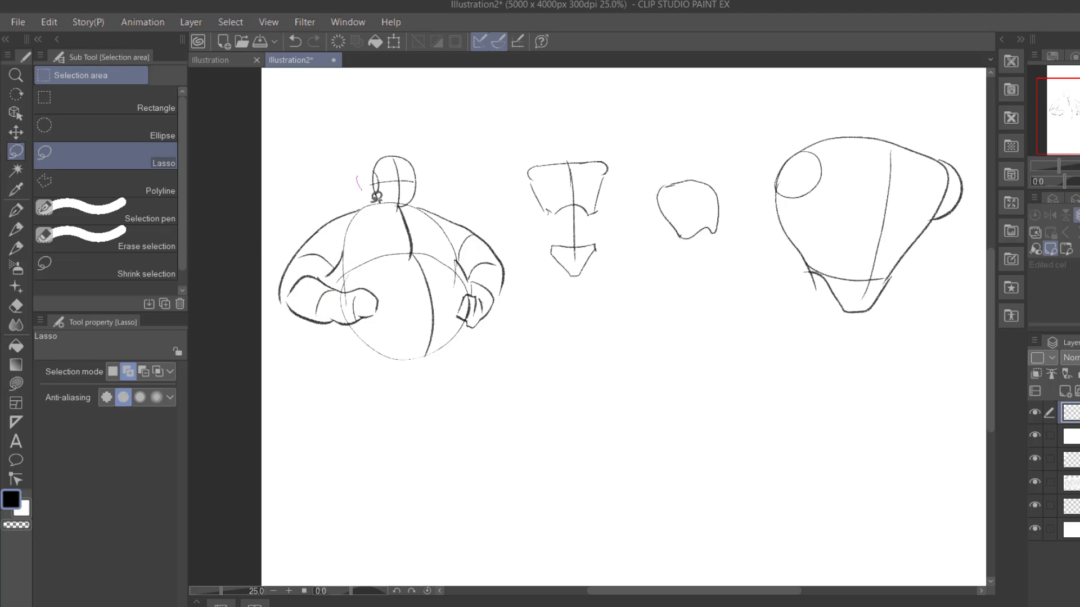
mouse_move(355, 170)
left_mouse_down()
mouse_move(350, 191)
mouse_move(403, 200)
left_mouse_up()
left_click(421, 234)
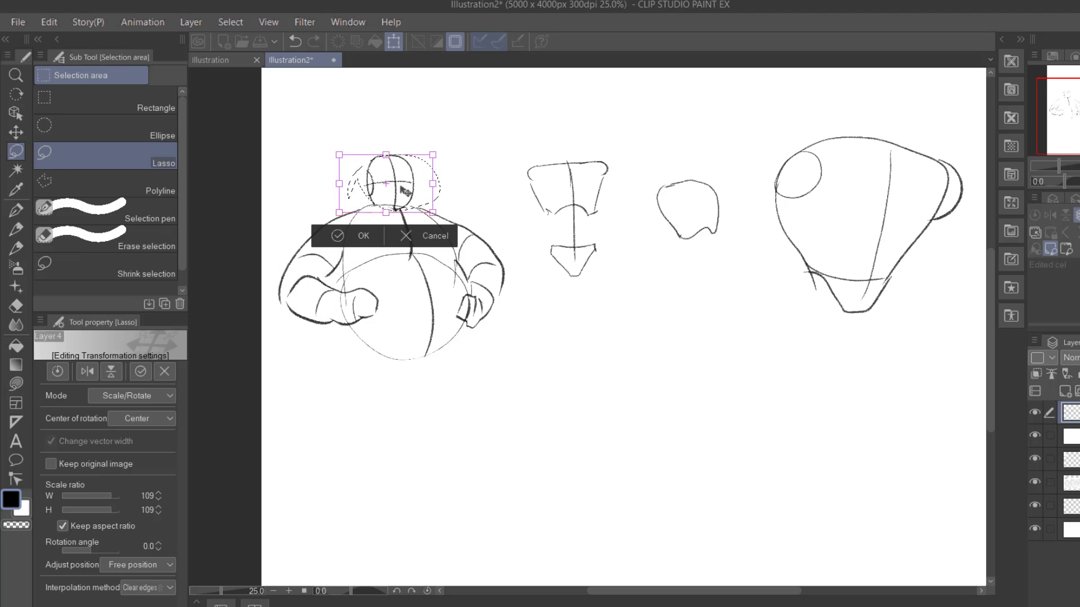
key("Return")
key("ctrl+d")
- Draw the pointed pelvis contour under the round figure's belly and the outer contour of the far leg
left_click_drag(400, 267, 406, 239)
key("p")
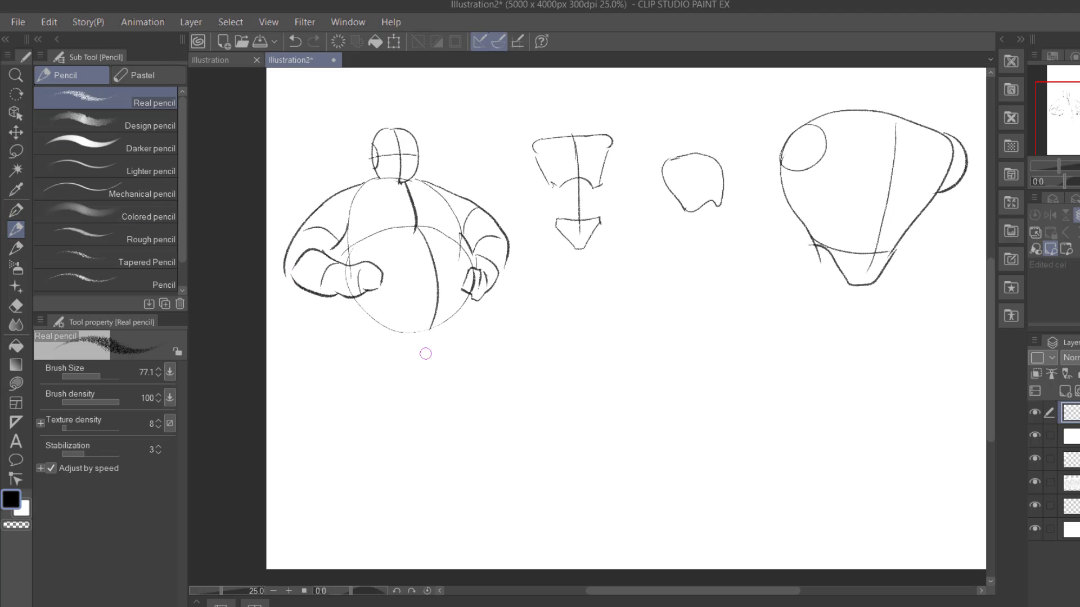
left_click_drag(471, 303, 407, 337)
left_click_drag(345, 297, 419, 344)
left_click_drag(472, 301, 461, 369)
left_click_drag(473, 363, 471, 386)
left_click_drag(473, 385, 479, 406)
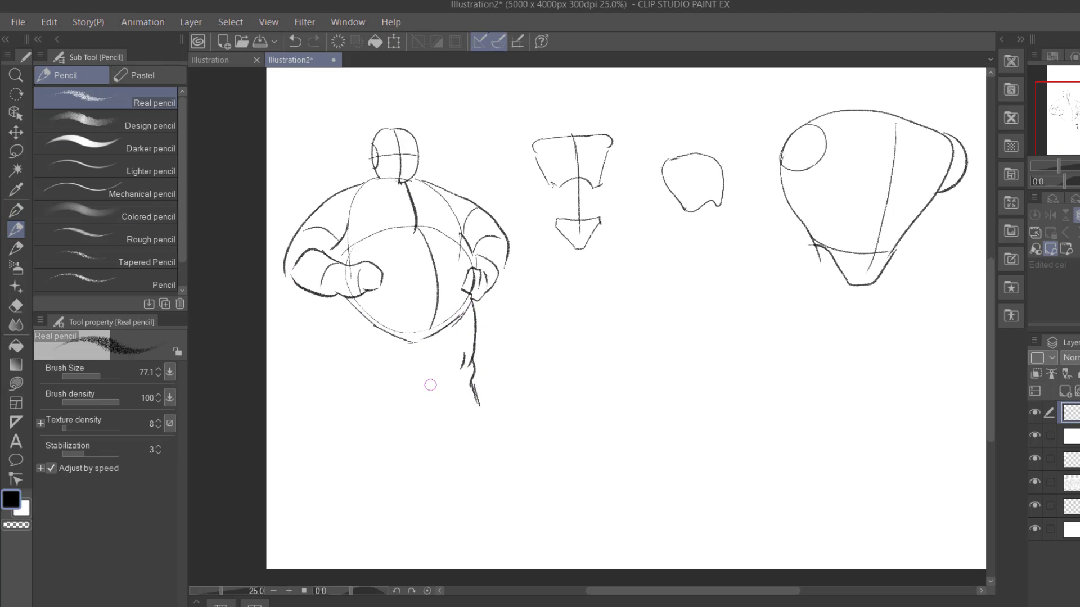
- Complete the round figure's far leg with its inner contour, shorts hem and a banded foot pointing outward
left_click_drag(437, 366, 442, 409)
left_click_drag(418, 345, 432, 366)
left_click_drag(422, 349, 473, 342)
key("ctrl+z")
left_click_drag(459, 379, 453, 406)
mouse_move(443, 409)
left_mouse_down()
mouse_move(473, 407)
mouse_move(522, 429)
mouse_move(470, 441)
mouse_move(484, 442)
left_mouse_up()
mouse_move(485, 415)
left_mouse_down()
mouse_move(476, 437)
mouse_move(499, 441)
left_mouse_up()
- Draw the round figure's near leg with thigh, calf and a rounded front-facing foot
left_click_drag(403, 340, 382, 370)
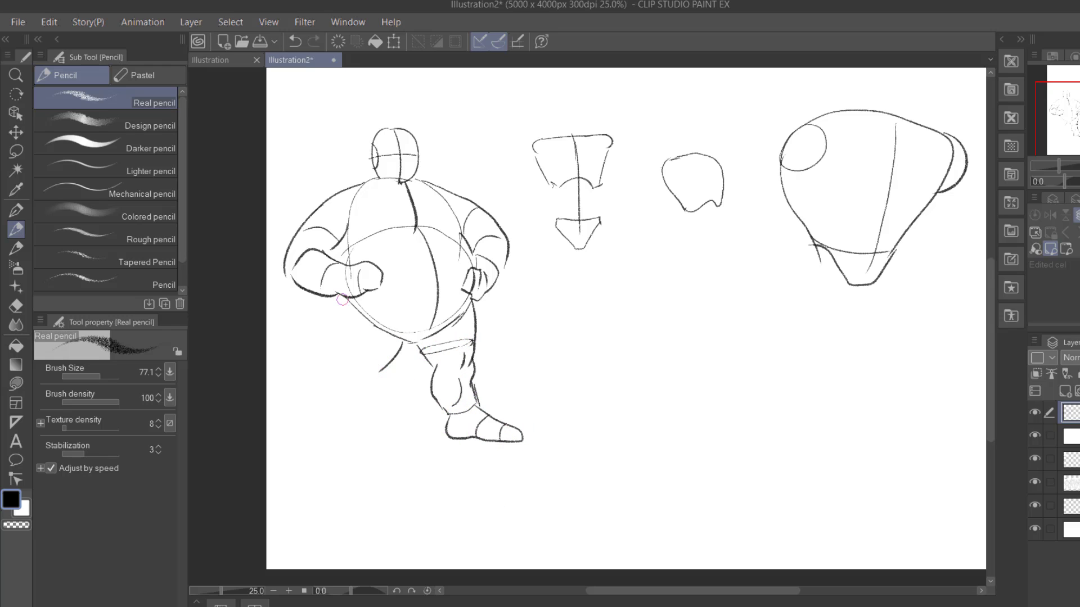
left_click_drag(343, 295, 344, 413)
mouse_move(386, 368)
left_mouse_down()
mouse_move(371, 433)
mouse_move(349, 466)
left_mouse_up()
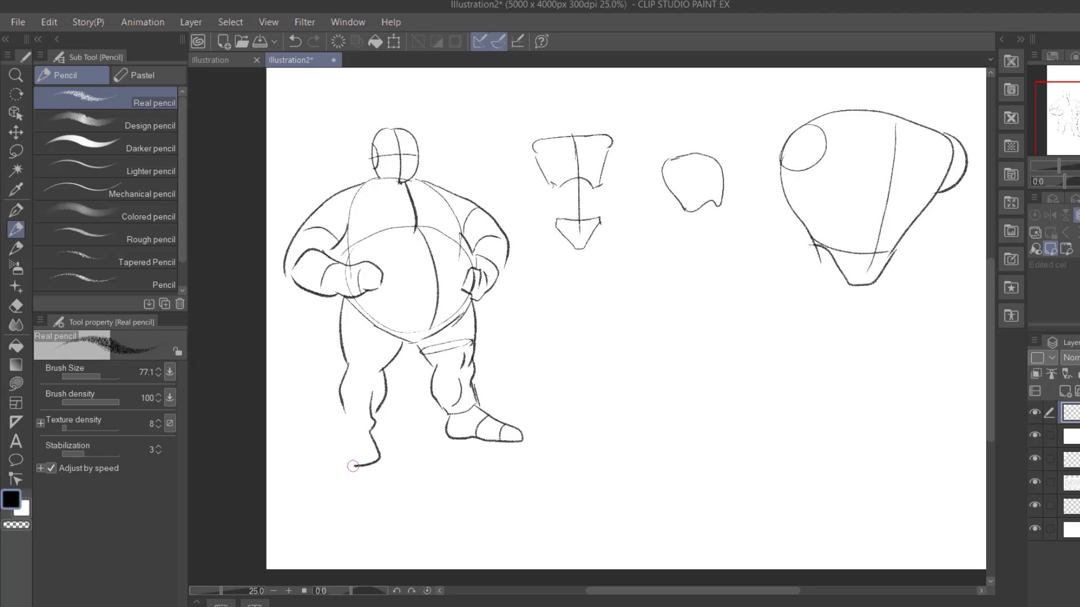
left_click_drag(341, 423, 348, 465)
mouse_move(340, 406)
left_mouse_down()
mouse_move(342, 425)
mouse_move(406, 440)
left_mouse_up()
- Select the round figure's near foot with the lasso, shrink it slightly and shift it under the leg
key("m")
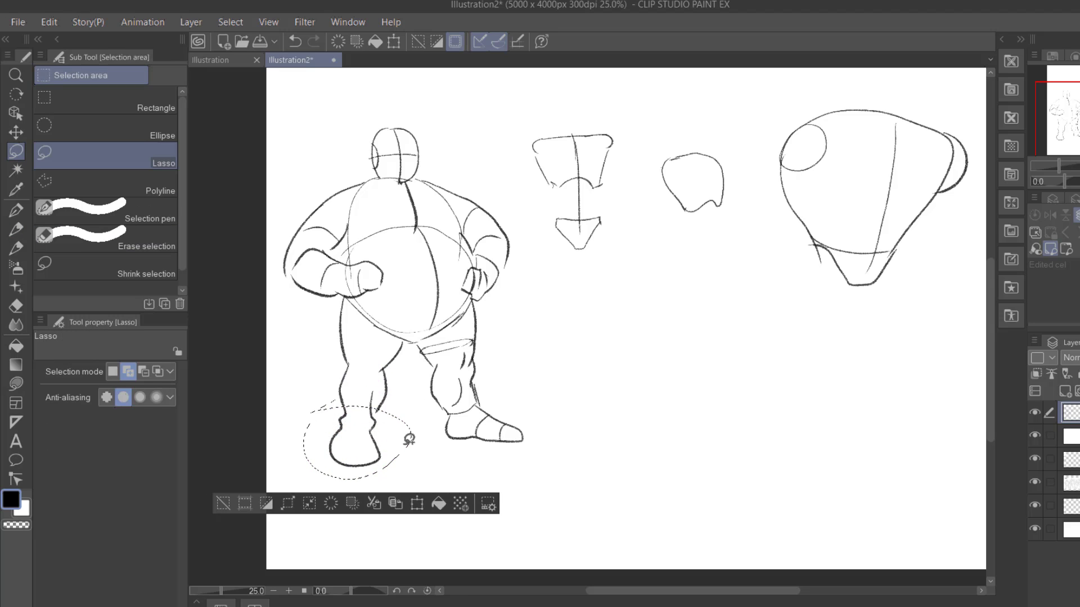
key("ctrl+t")
left_click_drag(412, 398, 407, 403)
left_click_drag(371, 433, 375, 434)
left_click(341, 505)
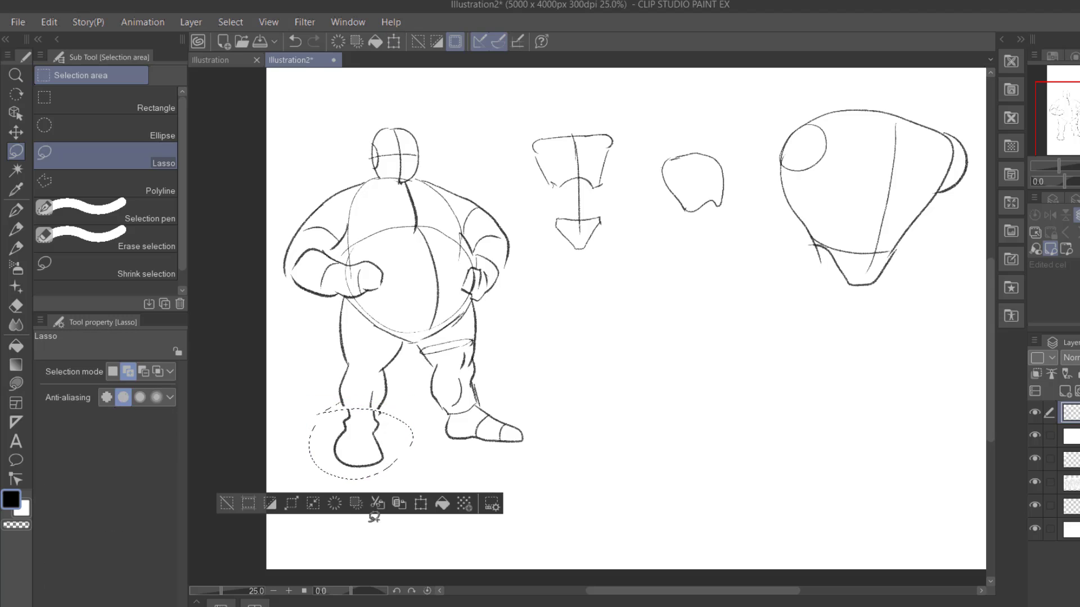
key("ctrl+d")
- Erase the overlapping ankle lines on the round figure's near leg and add knee marks and a shorts hem
left_click(16, 306)
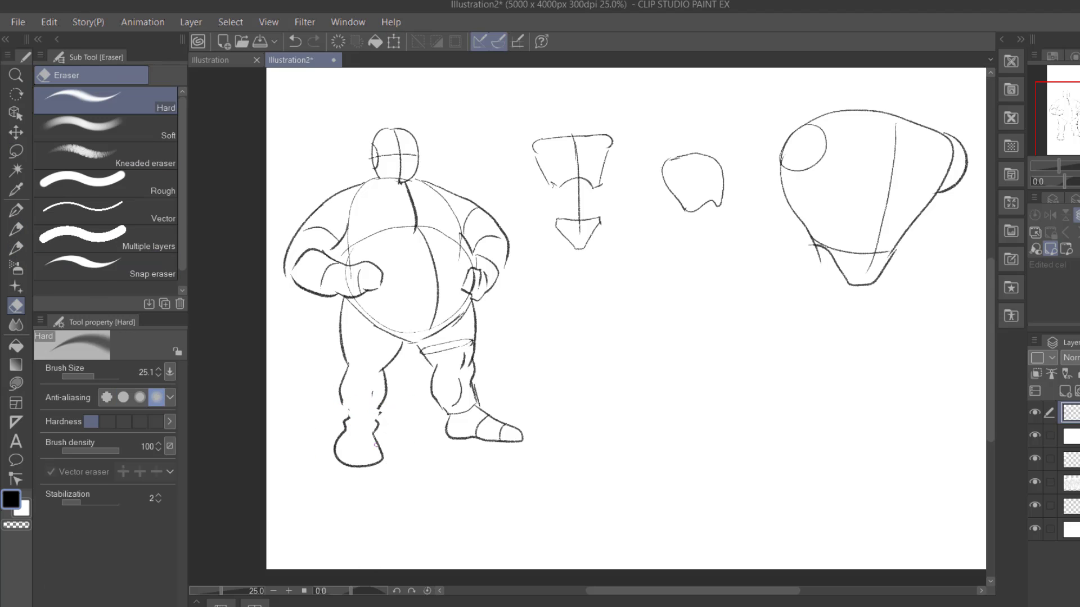
key("p")
key("p")
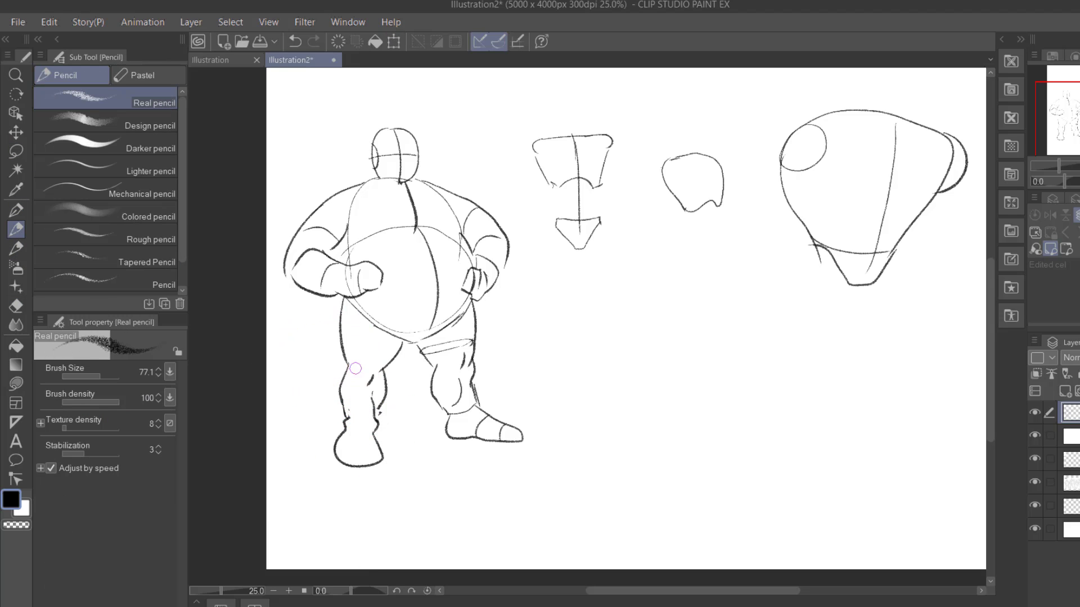
left_click_drag(356, 369, 356, 381)
left_click_drag(377, 365, 368, 349)
left_click_drag(342, 340, 397, 353)
- Add a chest crease beside the round figure's arm and a curved waistband below the belly
left_click_drag(491, 373, 498, 386)
left_click_drag(356, 239, 369, 244)
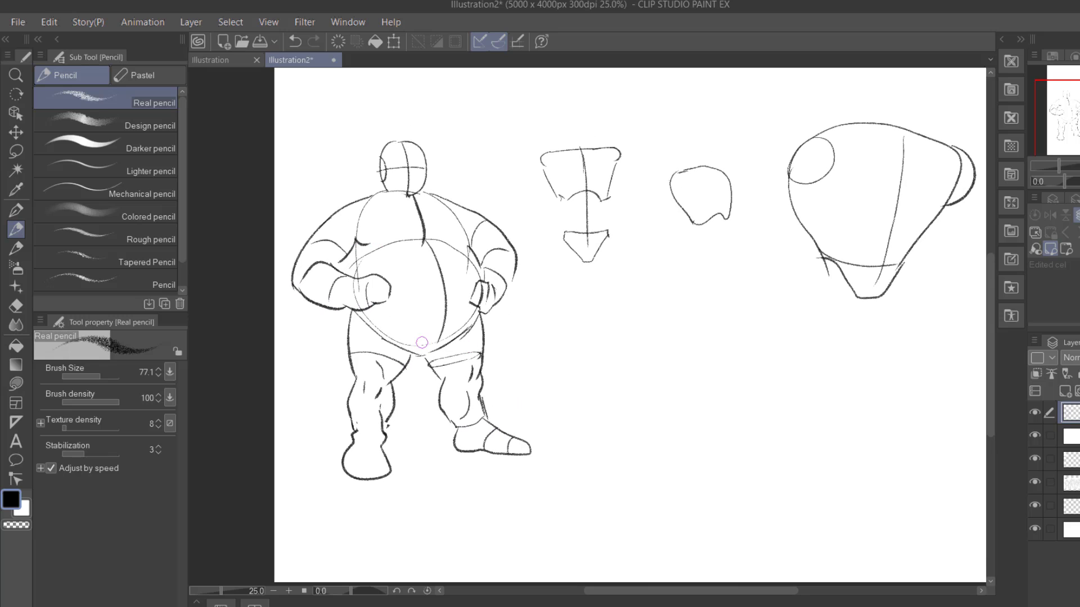
left_click_drag(399, 342, 448, 342)
left_click_drag(505, 364, 490, 364)
mouse_move(369, 338)
left_mouse_down()
mouse_move(440, 337)
mouse_move(414, 355)
left_mouse_up()
- Draw the shoulders, neck and an oval head with a centre line on the slim tapered torso
left_click_drag(528, 371, 520, 386)
left_click_drag(532, 211, 540, 215)
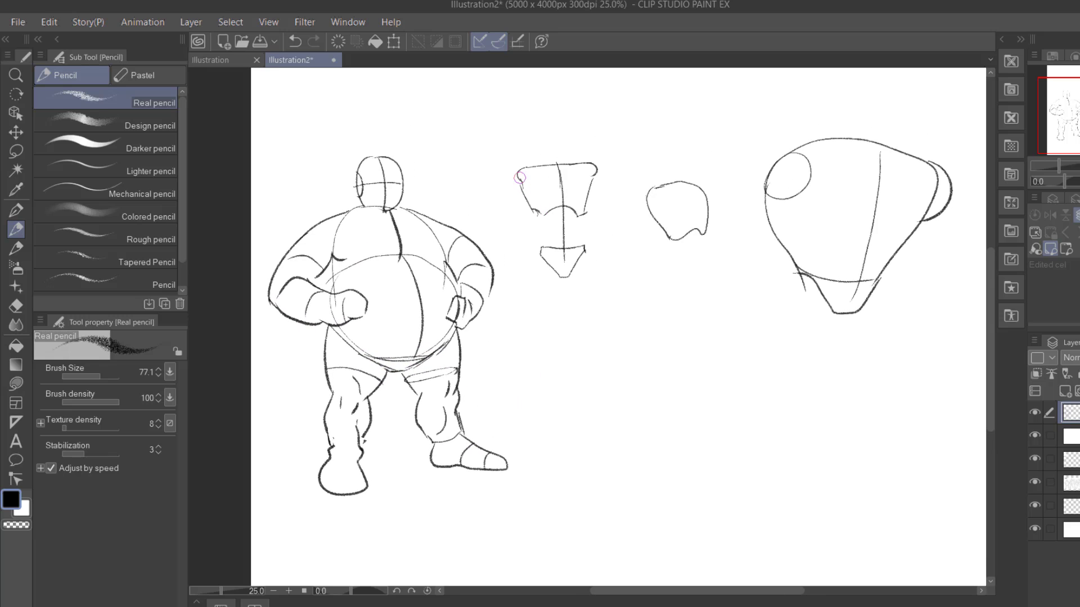
mouse_move(520, 177)
left_mouse_down()
mouse_move(547, 153)
mouse_move(587, 163)
mouse_move(566, 164)
left_mouse_up()
mouse_move(548, 151)
left_mouse_down()
mouse_move(548, 165)
mouse_move(544, 109)
mouse_move(565, 145)
left_mouse_up()
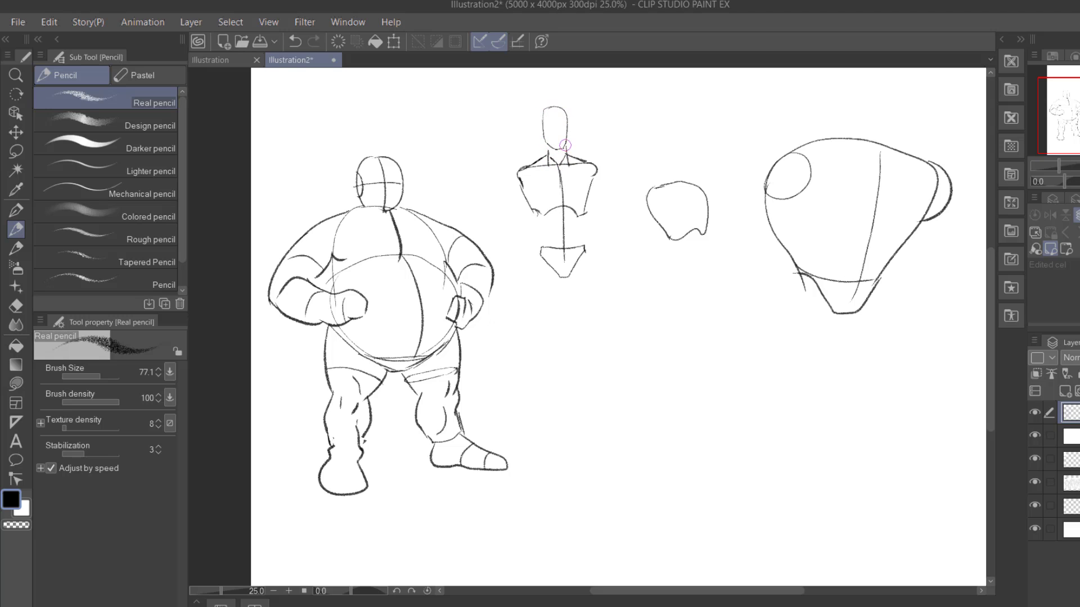
left_click_drag(556, 108, 556, 147)
- Draw the slim figure's long hanging arm with its hand, and the start of the opposite upper arm
mouse_move(567, 128)
left_mouse_down()
mouse_move(613, 185)
mouse_move(602, 200)
left_mouse_up()
left_click_drag(602, 180, 608, 201)
left_click_drag(530, 197, 520, 238)
left_click_drag(518, 176, 512, 290)
key("ctrl+z")
left_click_drag(520, 239, 535, 332)
- Draw the slim figure's raised forearm with a hand giving a thumbs-up
mouse_move(595, 196)
left_mouse_down()
mouse_move(639, 216)
mouse_move(630, 184)
mouse_move(617, 204)
left_mouse_up()
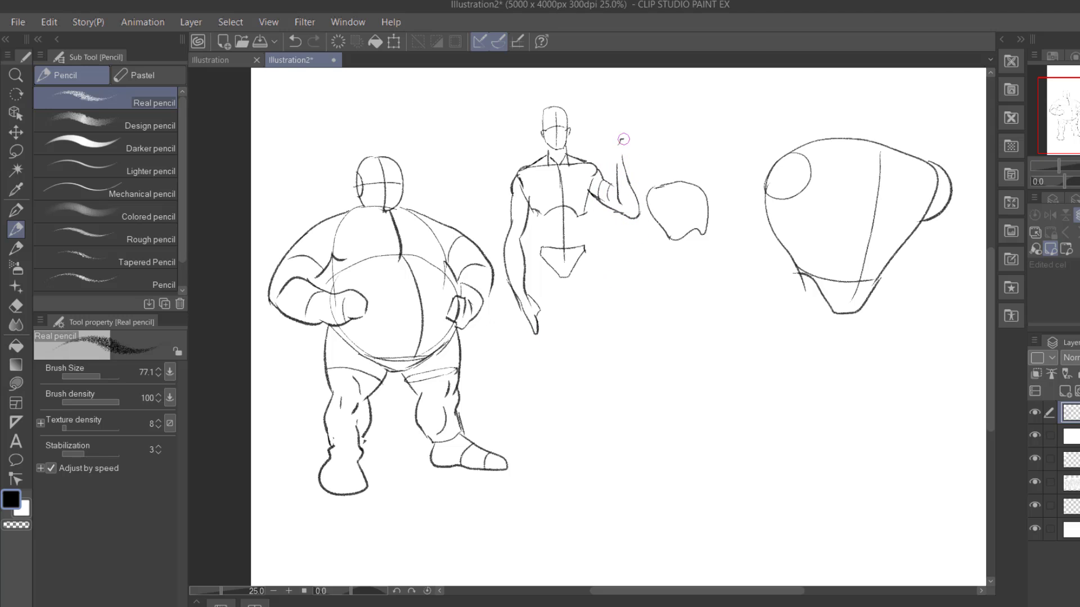
left_click_drag(623, 139, 631, 147)
mouse_move(630, 153)
left_mouse_down()
mouse_move(633, 164)
mouse_move(626, 144)
mouse_move(617, 160)
left_mouse_up()
key("ctrl+z")
- Draw the sides of the slim figure's waist and the abdominal muscle lines
left_click_drag(585, 213, 588, 266)
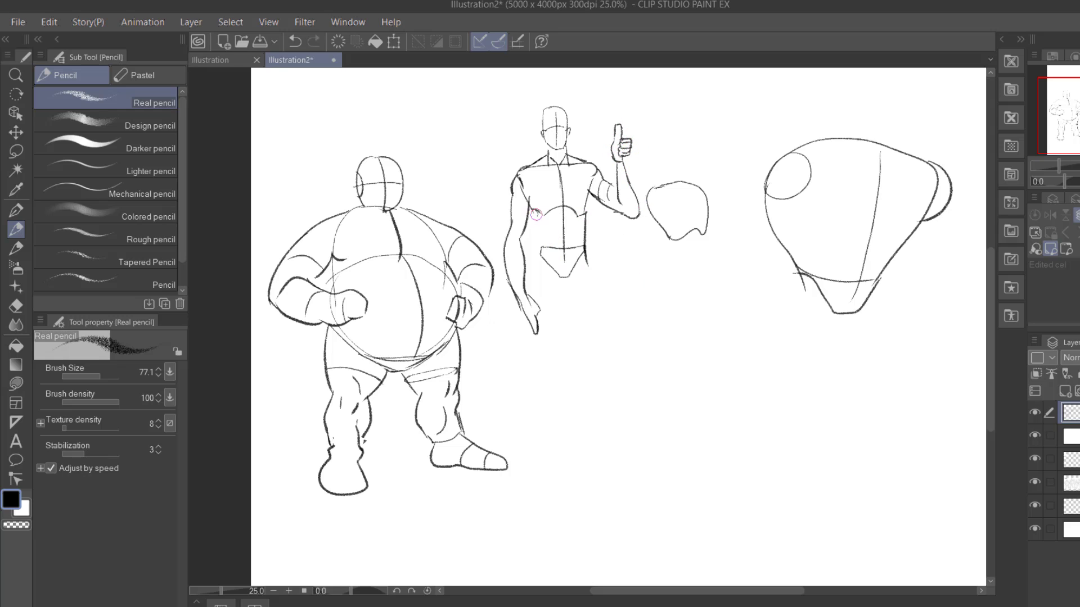
left_click_drag(537, 211, 540, 256)
left_click_drag(581, 322, 570, 275)
left_click_drag(539, 168, 548, 193)
left_click_drag(569, 171, 563, 201)
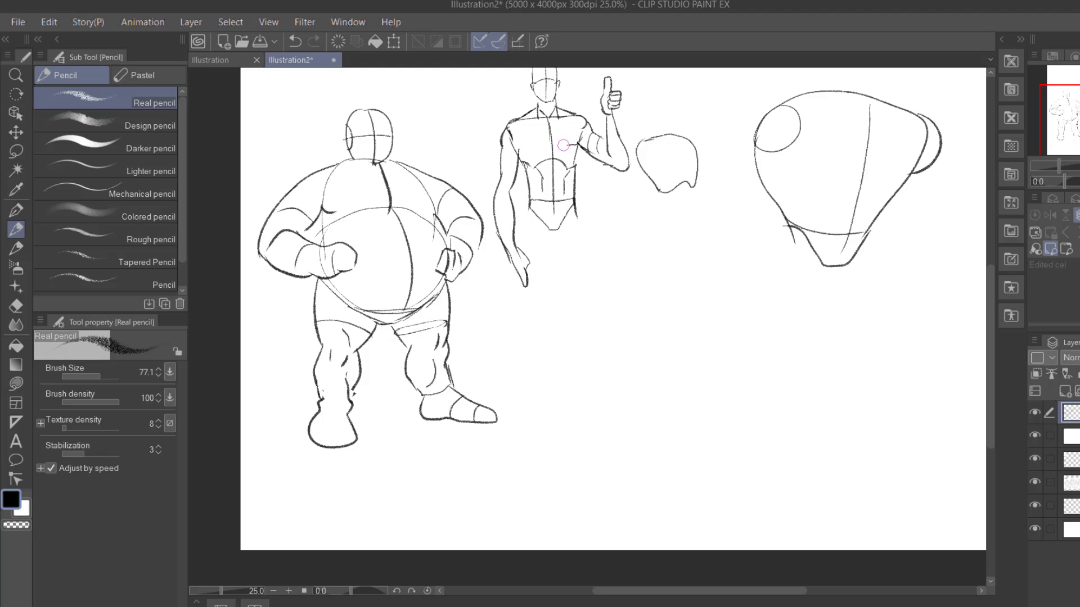
- Draw the slim figure's chest muscles and tidy the sketch lines around the neck and shoulders
left_click_drag(563, 145, 552, 141)
left_click_drag(550, 146, 510, 141)
left_click_drag(585, 219, 586, 241)
key("ctrl+z")
left_click_drag(575, 138, 553, 143)
left_click_drag(549, 144, 532, 140)
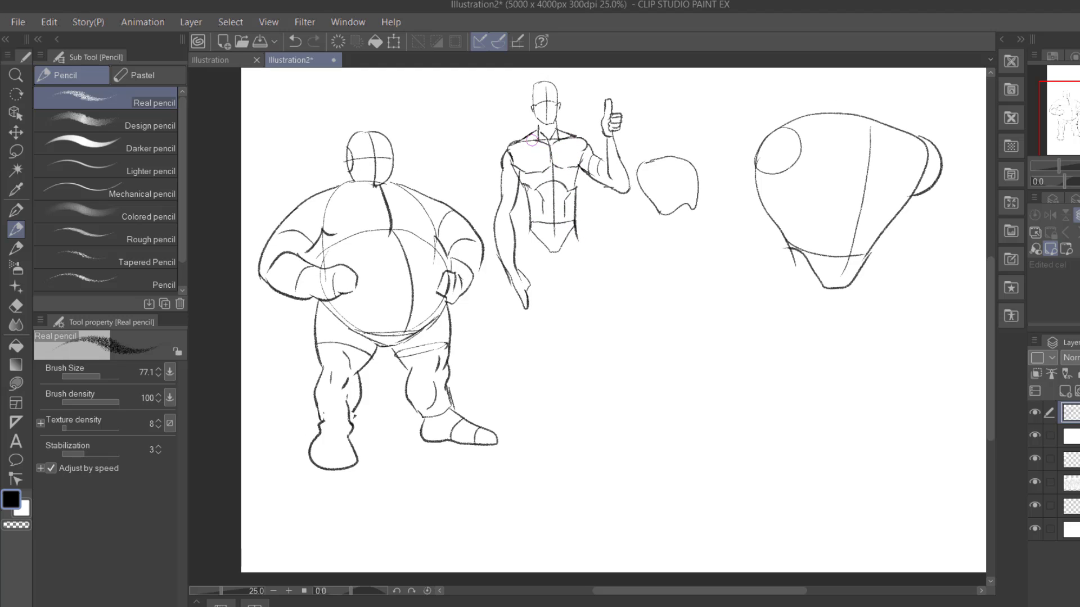
scroll(528, 144, "down", 1)
key("e")
key("p")
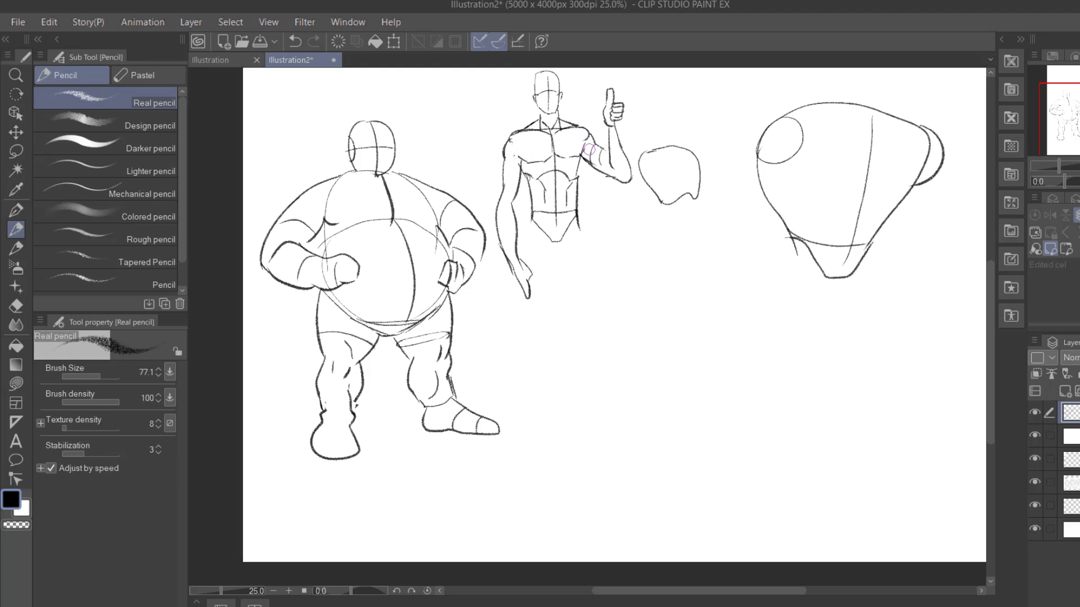
key("e")
key("p")
- Draw the slim figure's leg on the thumbs-up side, with thigh, knee and calf contours, plus the other inner thigh
left_click_drag(579, 220, 583, 309)
key("ctrl+z")
mouse_move(554, 242)
left_mouse_down()
mouse_move(562, 275)
mouse_move(545, 294)
left_mouse_up()
left_click_drag(554, 257, 592, 400)
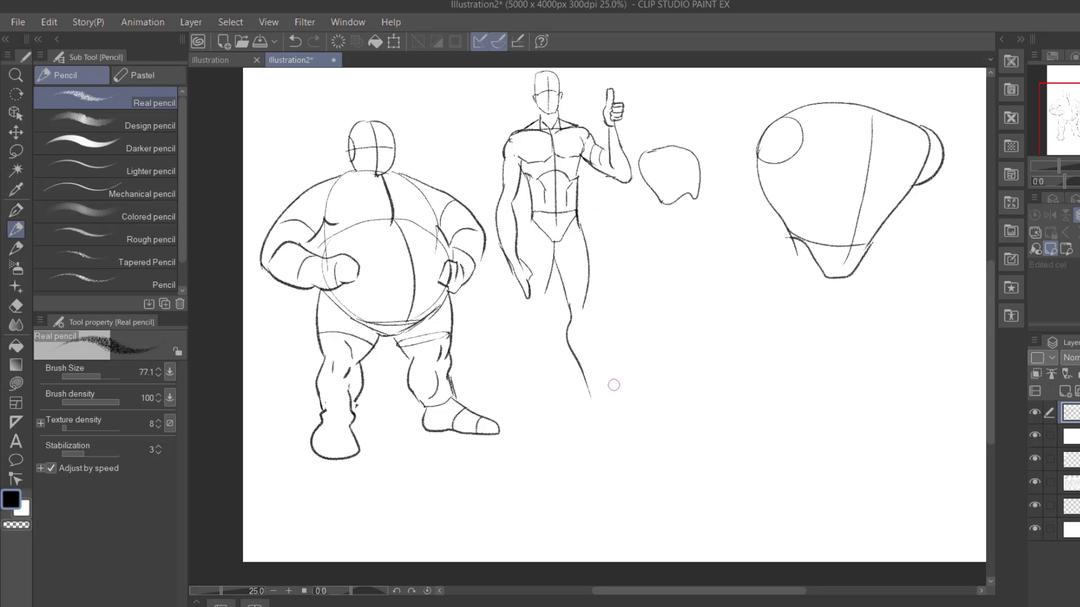
key("ctrl+z")
mouse_move(571, 307)
left_mouse_down()
mouse_move(588, 401)
mouse_move(594, 366)
left_mouse_up()
key("ctrl+z")
left_click_drag(590, 325, 601, 405)
left_click_drag(587, 300, 590, 326)
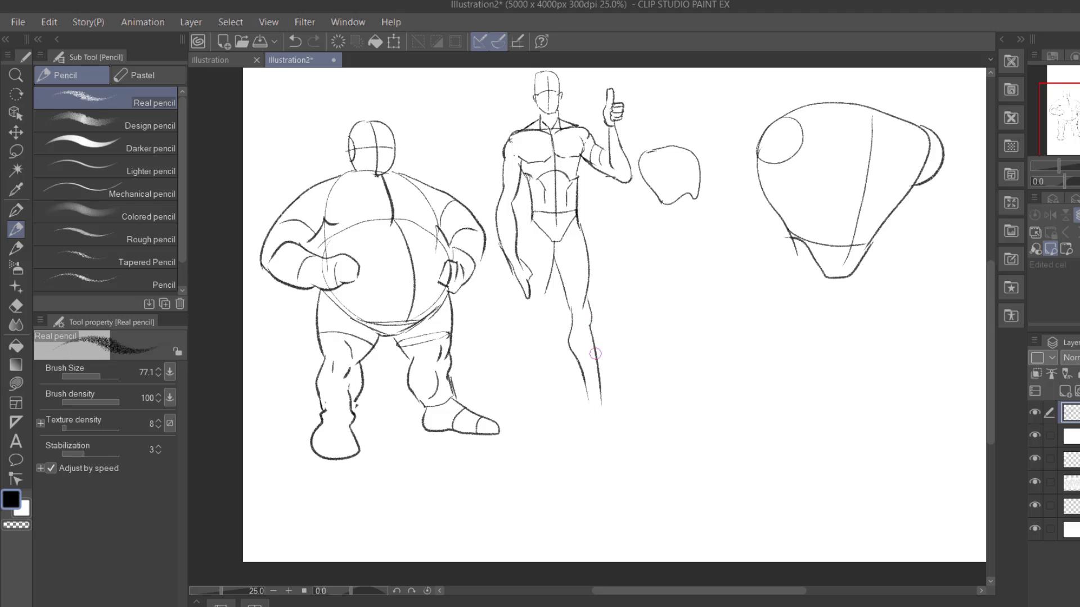
- Draw the slim figure's second leg below the hanging hand and add both feet
left_click_drag(601, 395, 644, 435)
left_click_drag(545, 294, 524, 405)
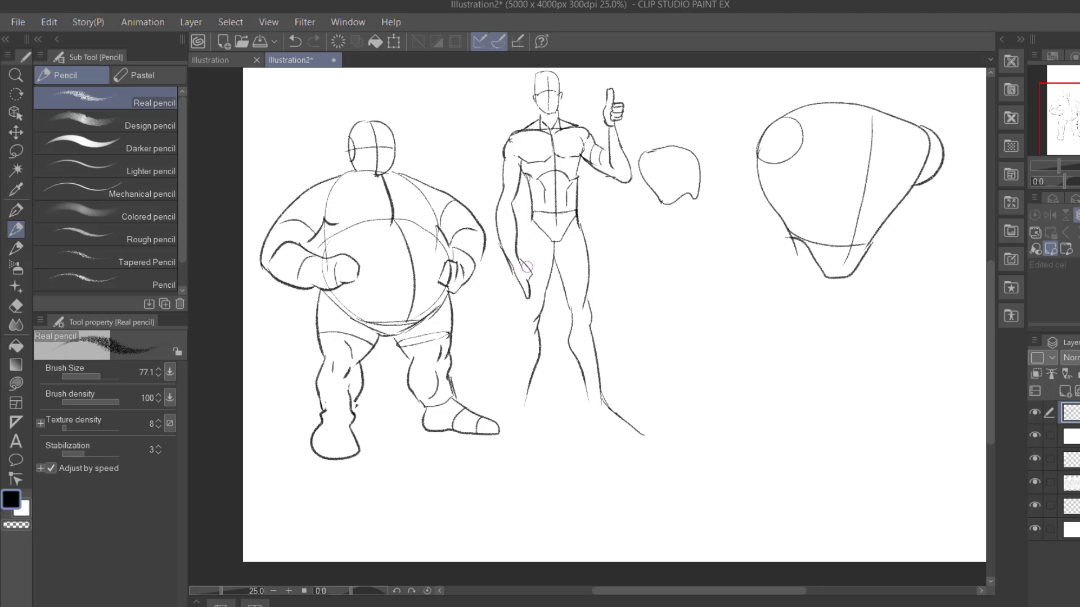
left_click_drag(527, 267, 529, 296)
left_click_drag(522, 285, 508, 419)
mouse_move(517, 408)
left_mouse_down()
mouse_move(502, 446)
mouse_move(522, 449)
mouse_move(498, 452)
left_mouse_up()
mouse_move(592, 396)
left_mouse_down()
mouse_move(595, 432)
mouse_move(637, 437)
left_mouse_up()
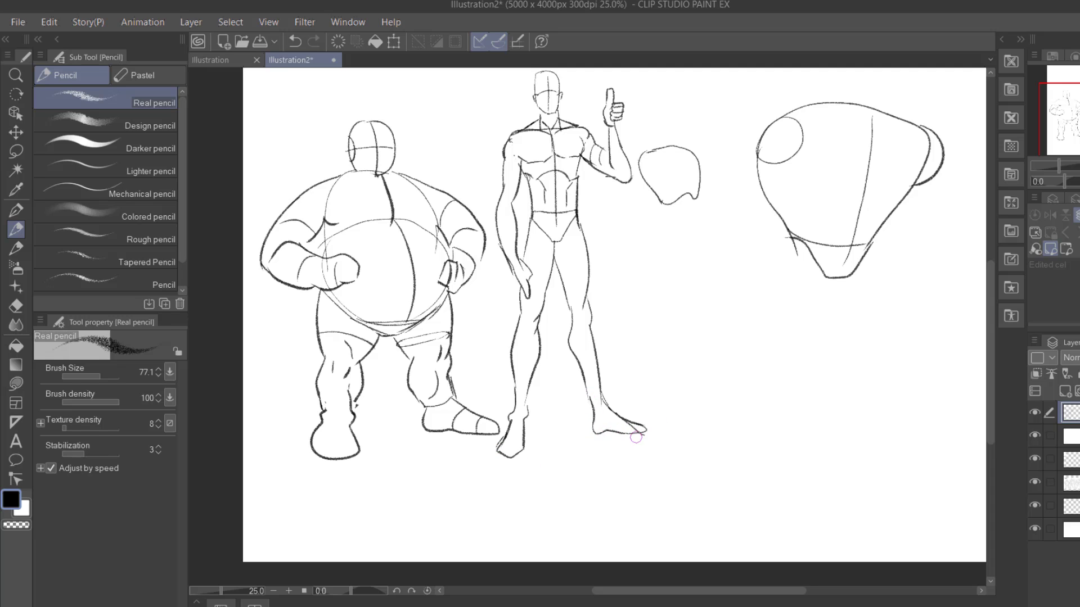
- Clean up the slim figure's outstretched foot and add thigh bands and knee and ankle details
key("e")
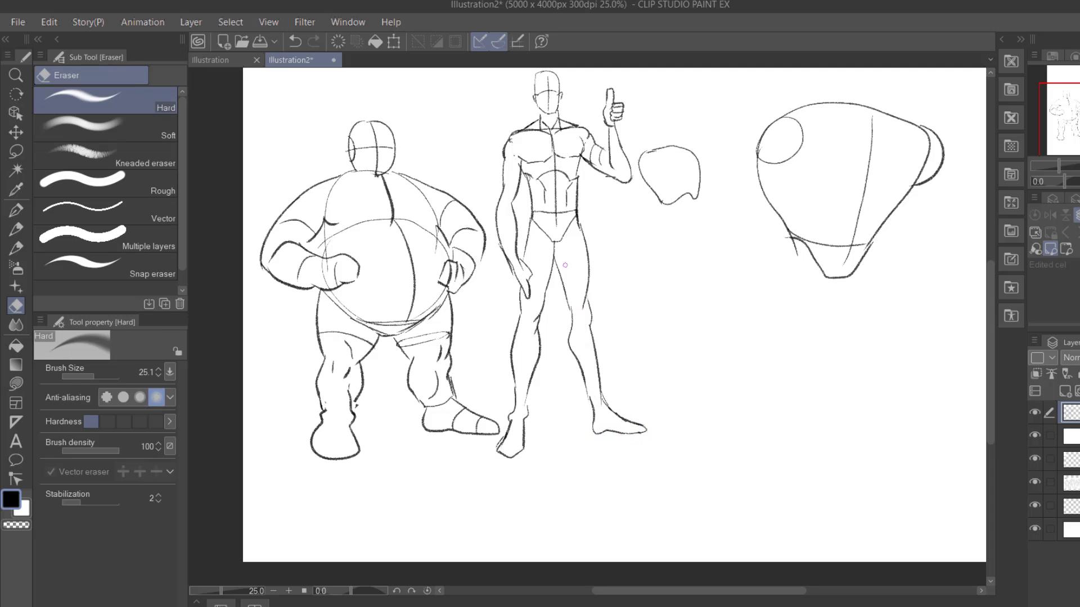
key("p")
key("p")
mouse_move(557, 264)
left_mouse_down()
mouse_move(585, 260)
mouse_move(537, 290)
left_mouse_up()
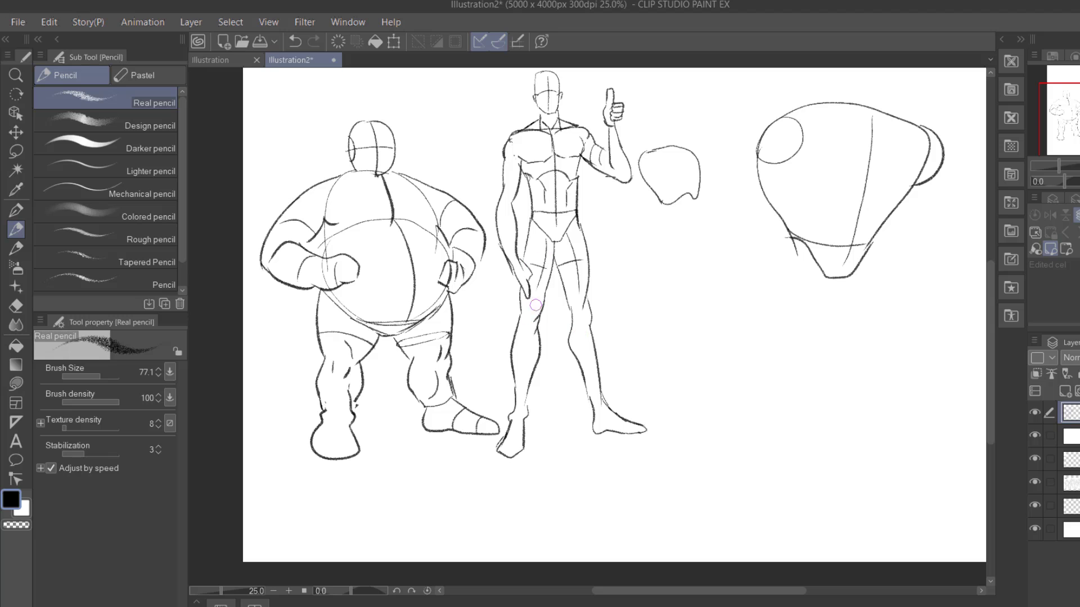
left_click_drag(530, 393, 522, 414)
left_click_drag(503, 162, 503, 189)
- Draw the bust contours on the small rounded ribcage and erase the overlapping outline
left_click_drag(619, 323, 609, 354)
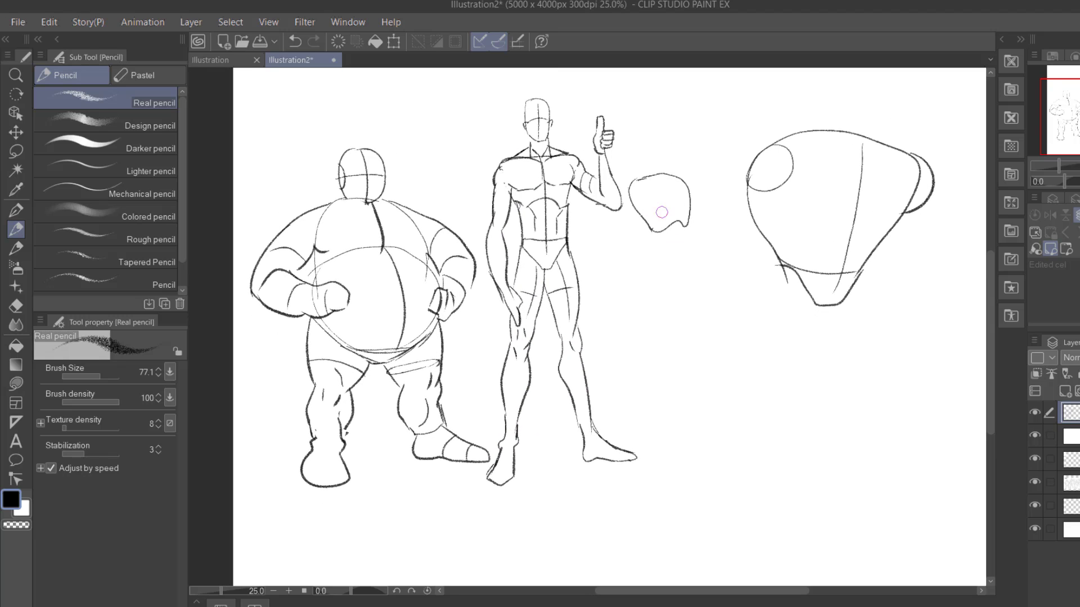
mouse_move(679, 216)
left_mouse_down()
mouse_move(690, 223)
mouse_move(706, 205)
mouse_move(661, 223)
mouse_move(655, 203)
mouse_move(685, 273)
left_mouse_up()
key("ctrl+z")
key("ctrl+z")
key("ctrl+z")
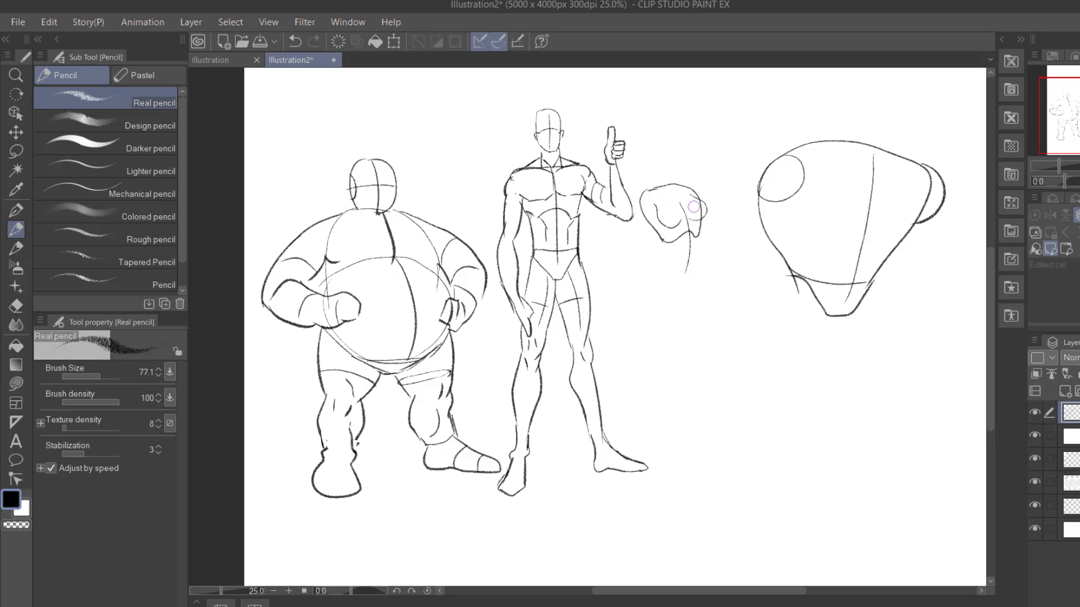
key("e")
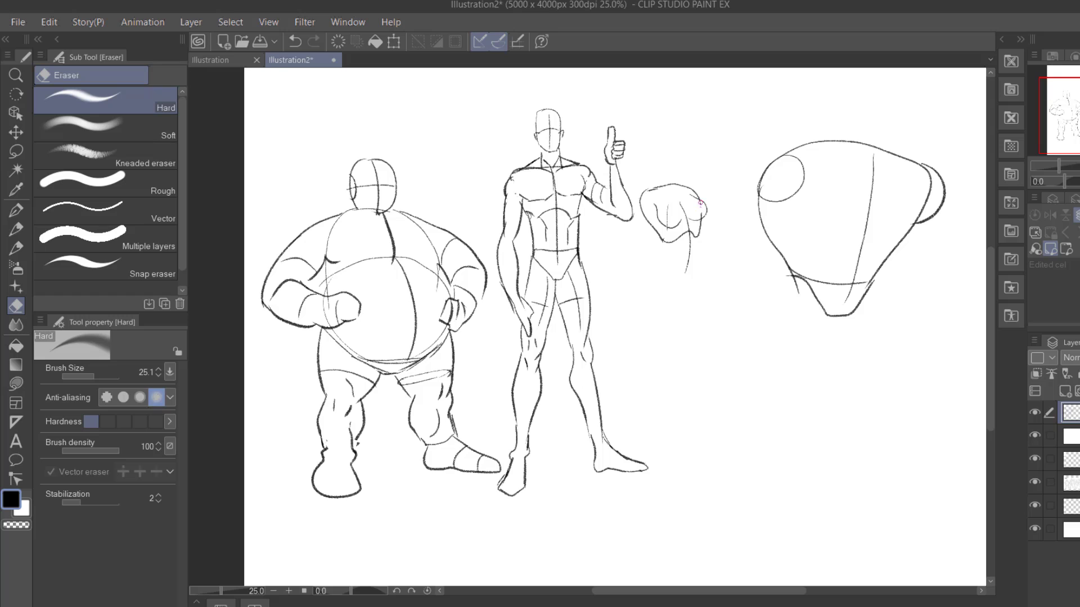
- Draw the female figure's narrow waist, curved hips, pelvis lines and tapering thighs below the ribcage
key("p")
mouse_move(699, 216)
left_mouse_down()
mouse_move(698, 206)
mouse_move(699, 261)
mouse_move(656, 280)
left_mouse_up()
key("ctrl+z")
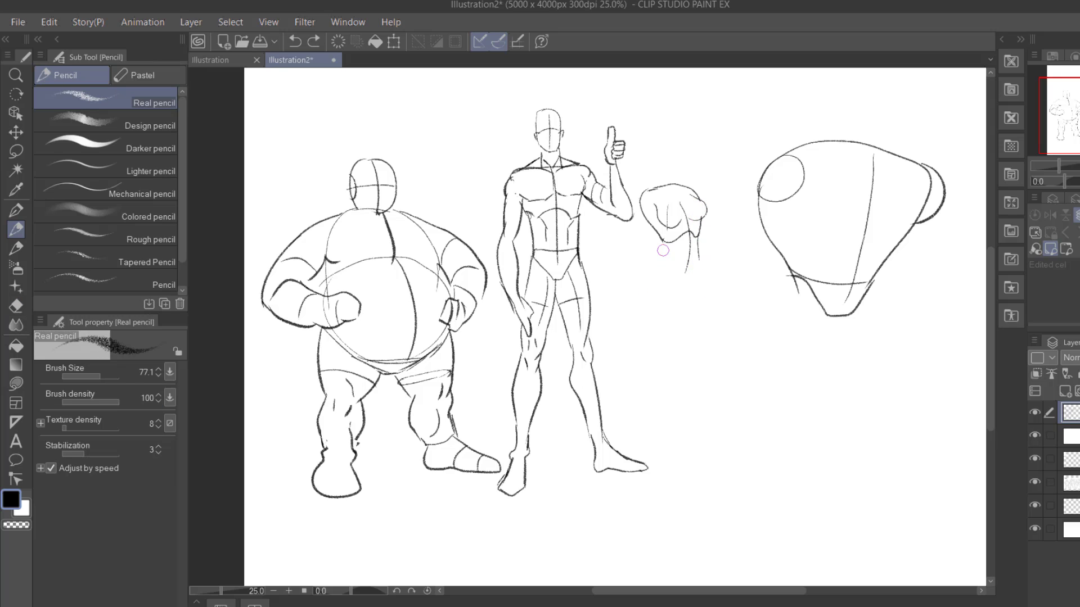
left_click_drag(663, 241, 652, 278)
left_click_drag(662, 265, 706, 270)
key("ctrl+z")
left_click_drag(658, 272, 693, 277)
mouse_move(699, 259)
left_mouse_down()
mouse_move(701, 308)
mouse_move(685, 297)
left_mouse_up()
mouse_move(672, 283)
left_mouse_down()
mouse_move(699, 365)
mouse_move(684, 376)
left_mouse_up()
- Draw the female figure's two arms hanging down along the sides of the torso
mouse_move(681, 185)
left_mouse_down()
mouse_move(700, 191)
mouse_move(714, 297)
left_mouse_up()
key("ctrl+z")
key("ctrl+z")
left_click_drag(700, 226, 713, 314)
left_click_drag(643, 187, 637, 315)
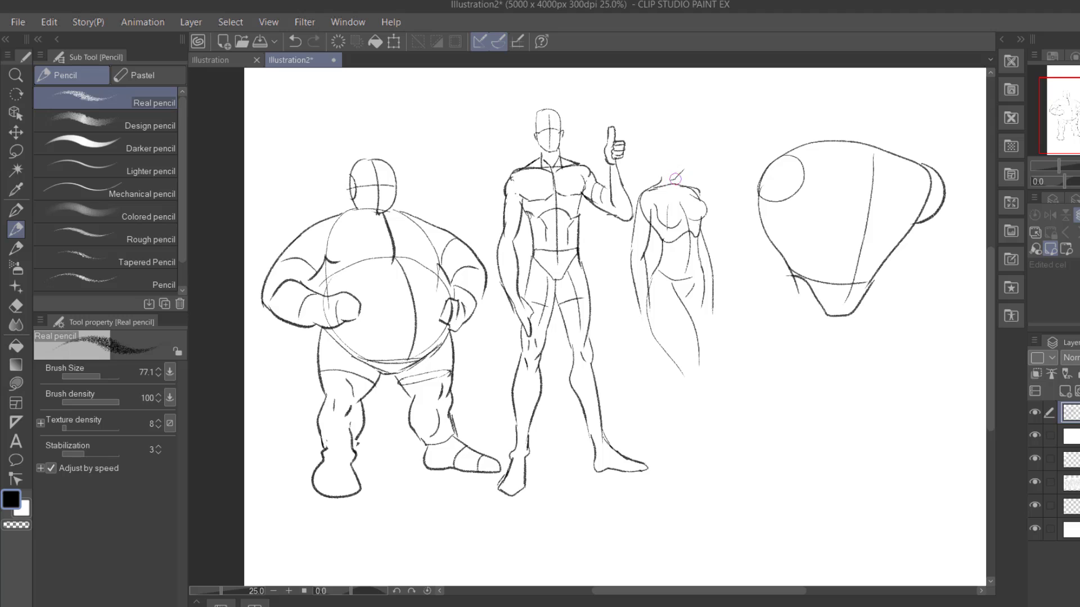
- Draw the female figure's neck, oval head with guide lines, and hair falling to the shoulders
key("ctrl+z")
left_click_drag(673, 140, 673, 185)
key("ctrl+z")
key("ctrl+z")
mouse_move(662, 142)
left_mouse_down()
mouse_move(685, 160)
mouse_move(673, 176)
mouse_move(685, 171)
mouse_move(661, 169)
left_mouse_up()
key("ctrl+z")
key("ctrl+z")
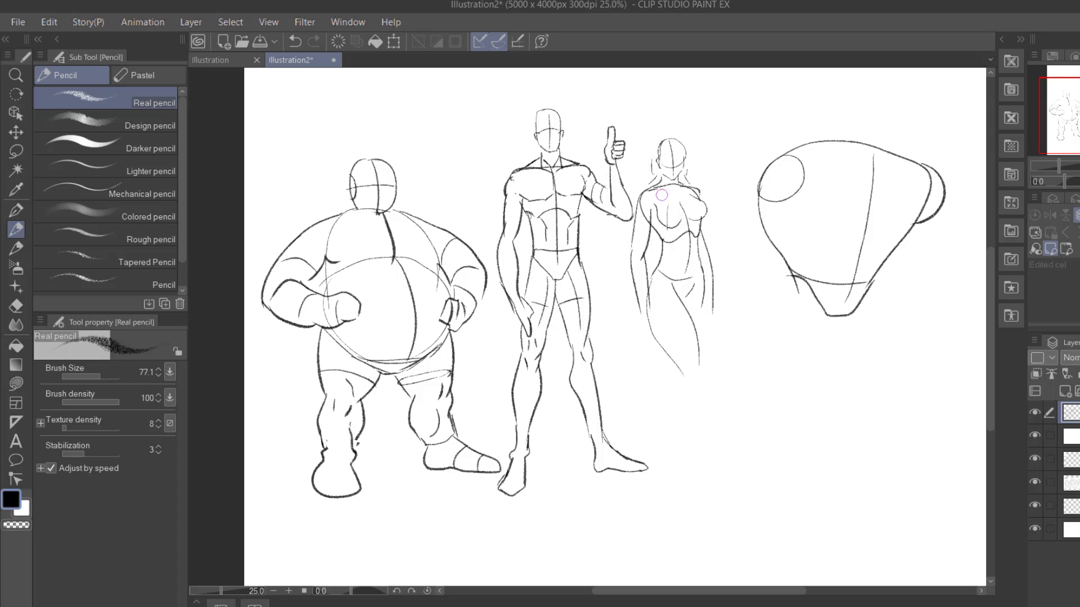
- Draw the outer hair contour over the crown of the female figure's head
left_click_drag(652, 158, 670, 143)
mouse_move(670, 144)
left_mouse_down()
mouse_move(683, 153)
mouse_move(680, 138)
left_mouse_up()
key("ctrl+z")
- Draw the knee, tapering lower leg and foot of the female figure's front leg
mouse_move(697, 328)
left_mouse_down()
mouse_move(685, 255)
mouse_move(673, 250)
left_mouse_up()
key("ctrl+z")
key("ctrl+z")
left_click_drag(687, 286, 672, 340)
mouse_move(675, 335)
left_mouse_down()
mouse_move(667, 382)
mouse_move(694, 406)
mouse_move(670, 411)
left_mouse_up()
key("ctrl+z")
left_click_drag(670, 409, 658, 377)
mouse_move(659, 365)
left_mouse_down()
mouse_move(660, 313)
mouse_move(656, 322)
left_mouse_up()
key("e")
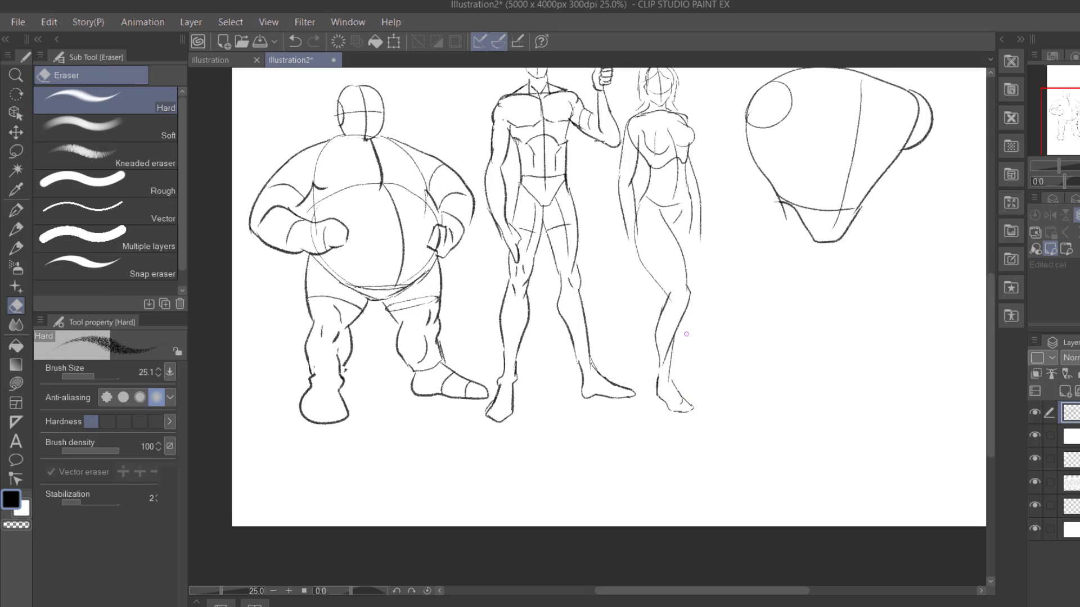
key("p")
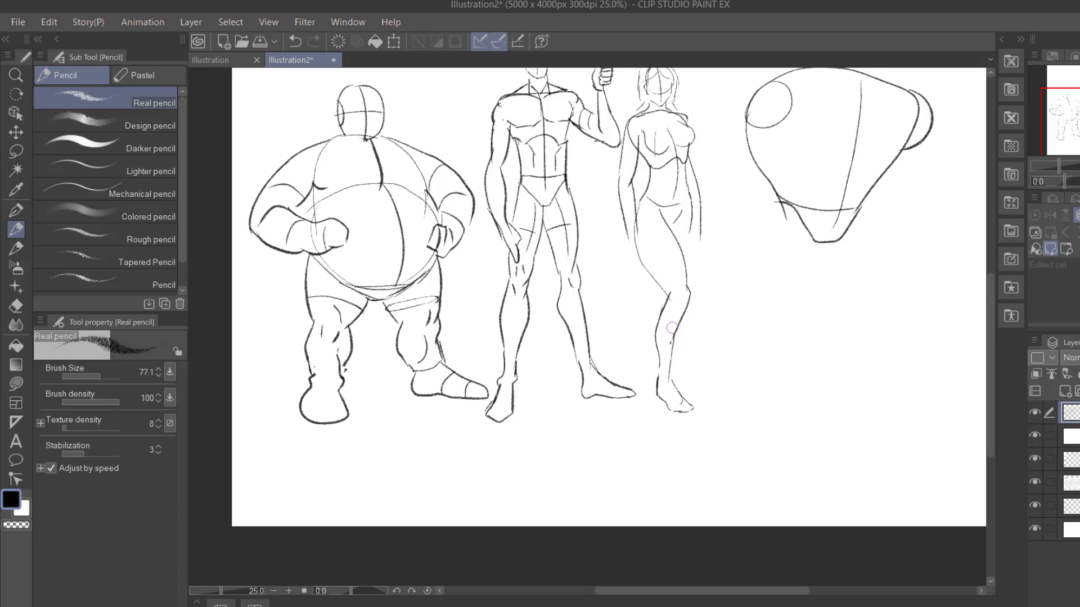
- Draw the female figure's rear leg behind the front one, with its calf curve and outward-pointing foot
key("e")
key("p")
key("ctrl+z")
left_click_drag(654, 284, 654, 345)
key("ctrl+z")
key("ctrl+z")
left_click_drag(683, 395, 698, 394)
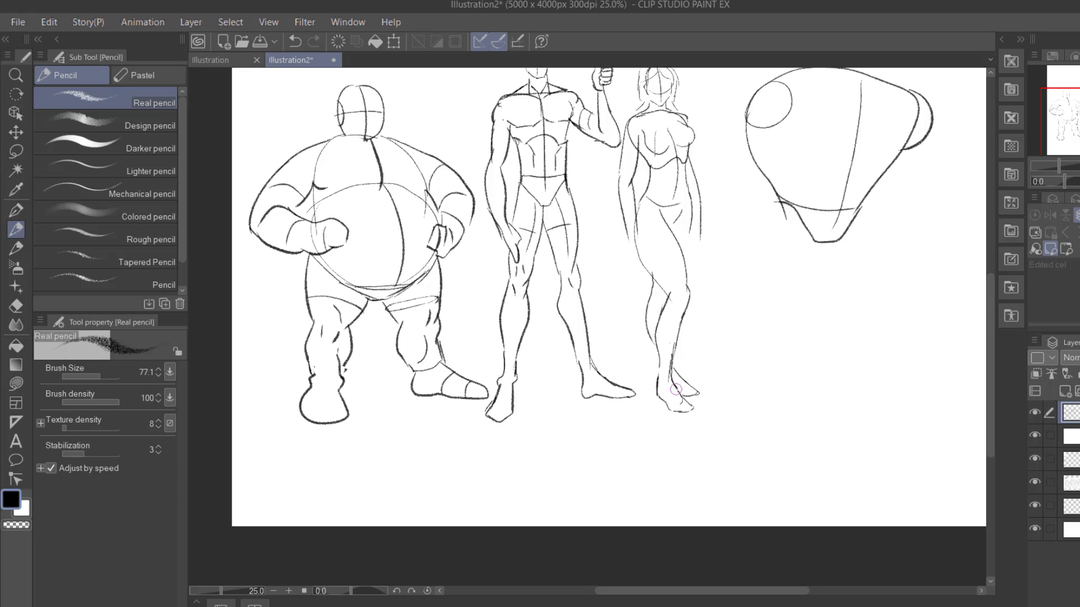
- Draw the female figure's hand resting against her front thigh and clean up the wrist lines
mouse_move(644, 258)
left_mouse_down()
mouse_move(664, 245)
mouse_move(683, 256)
mouse_move(644, 278)
mouse_move(641, 266)
mouse_move(644, 274)
left_mouse_up()
key("ctrl+z")
key("e")
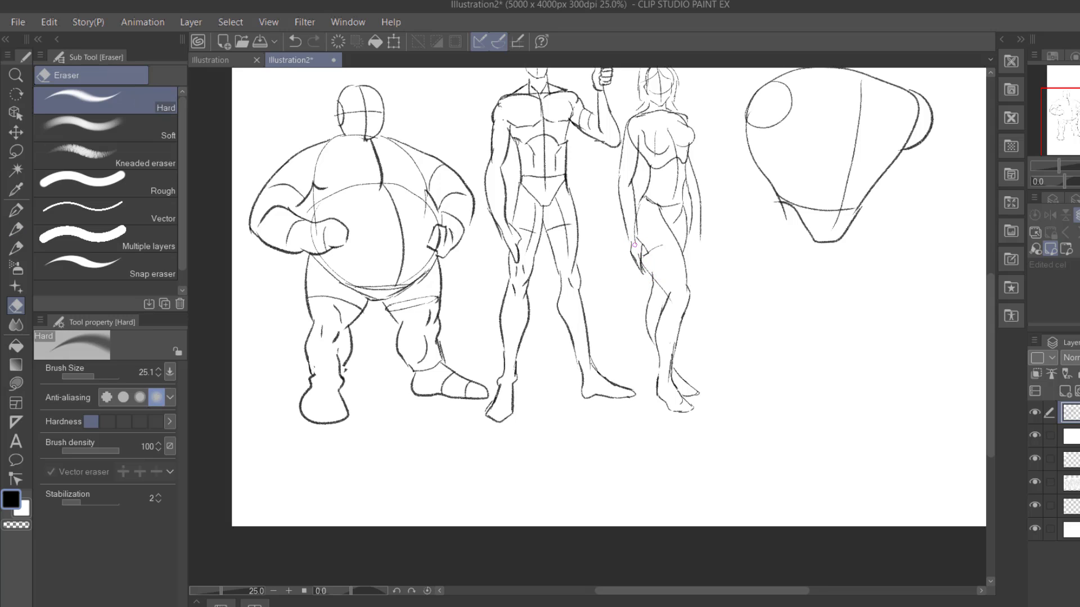
key("p")
key("p")
key("p")
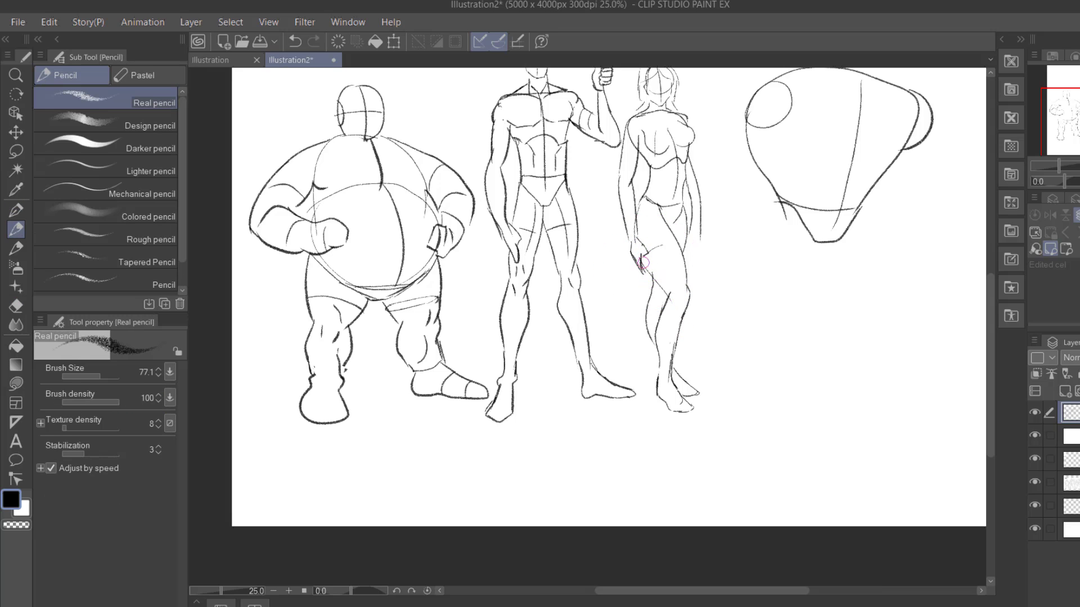
- Draw the female figure's other hand, then erase and redraw that arm's outline down to the wrist
left_click_drag(700, 243, 696, 256)
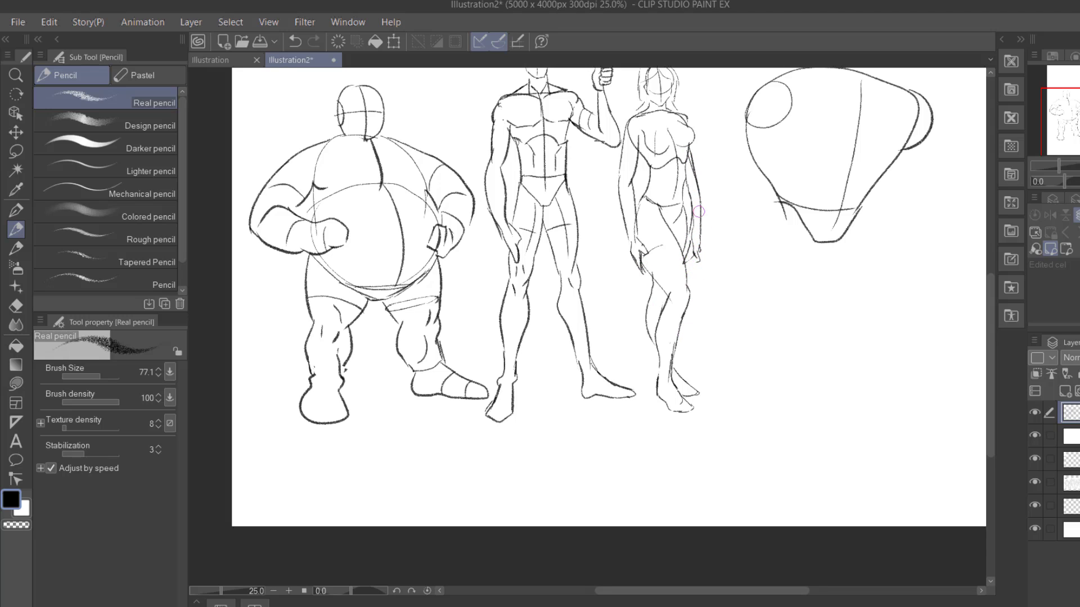
key("e")
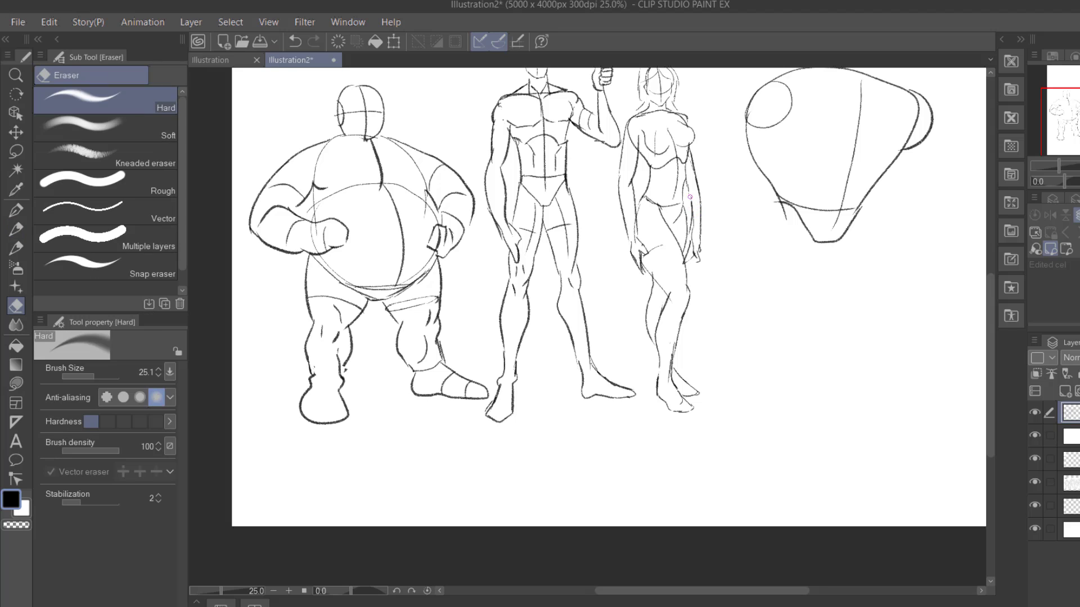
key("p")
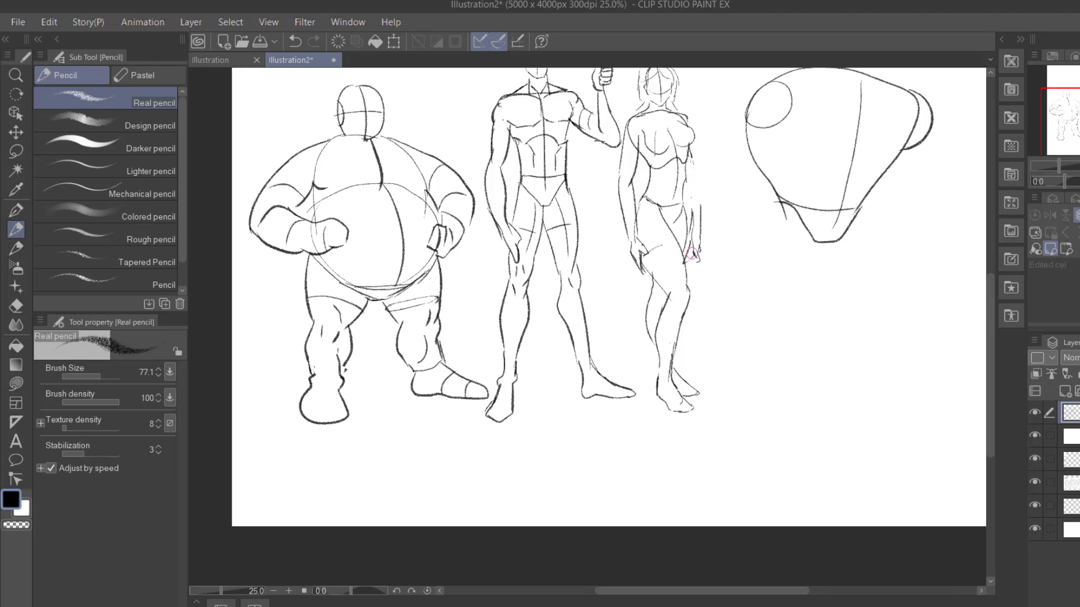
key("p")
key("p")
key("p")
key("p")
key("p")
key("p")
left_click_drag(691, 163, 692, 222)
key("ctrl+z")
- Erase the ribcage guide lines inside the female torso and refine the bust contours and hip line
key("e")
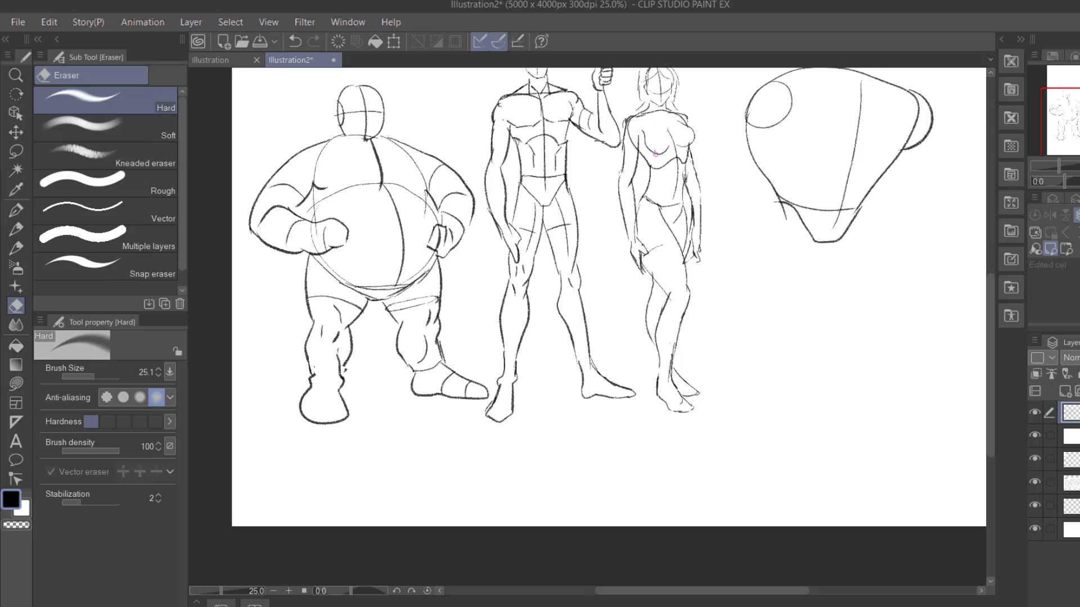
key("p")
left_click_drag(666, 225, 643, 198)
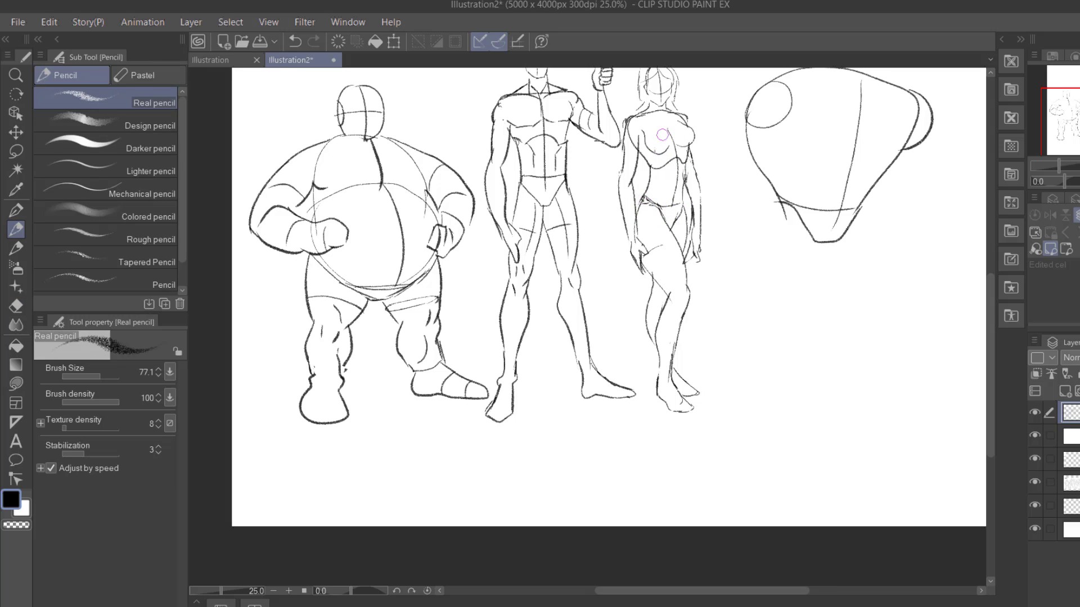
key("e")
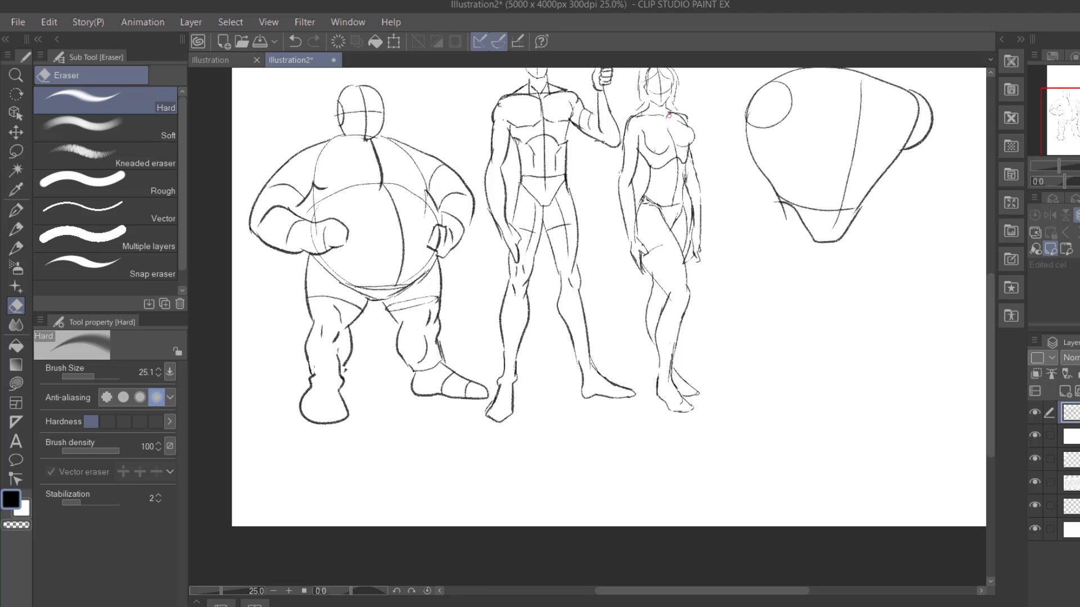
key("p")
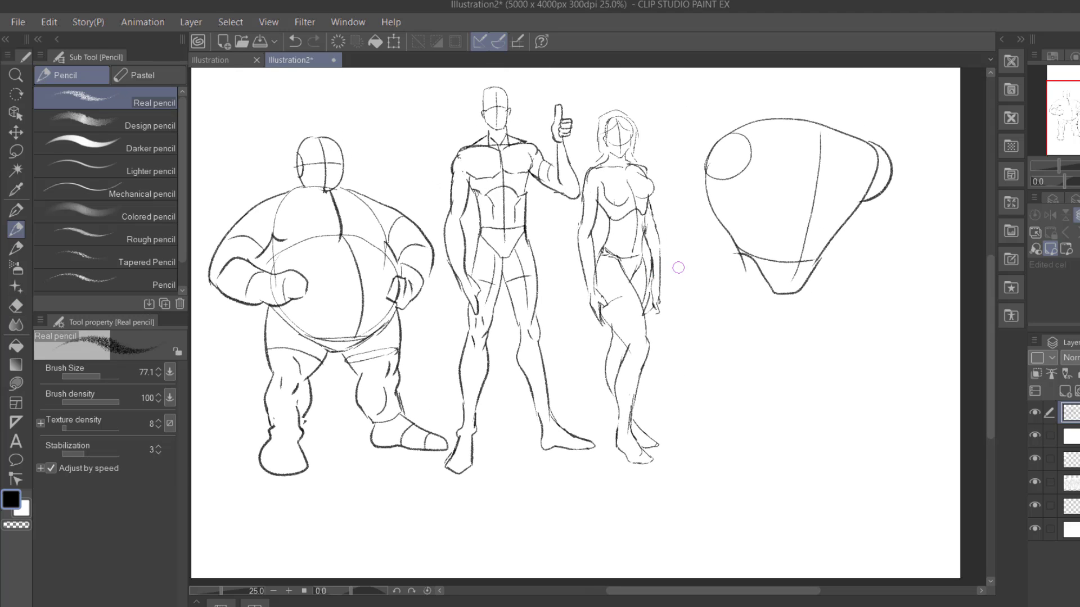
left_click_drag(671, 256, 684, 254)
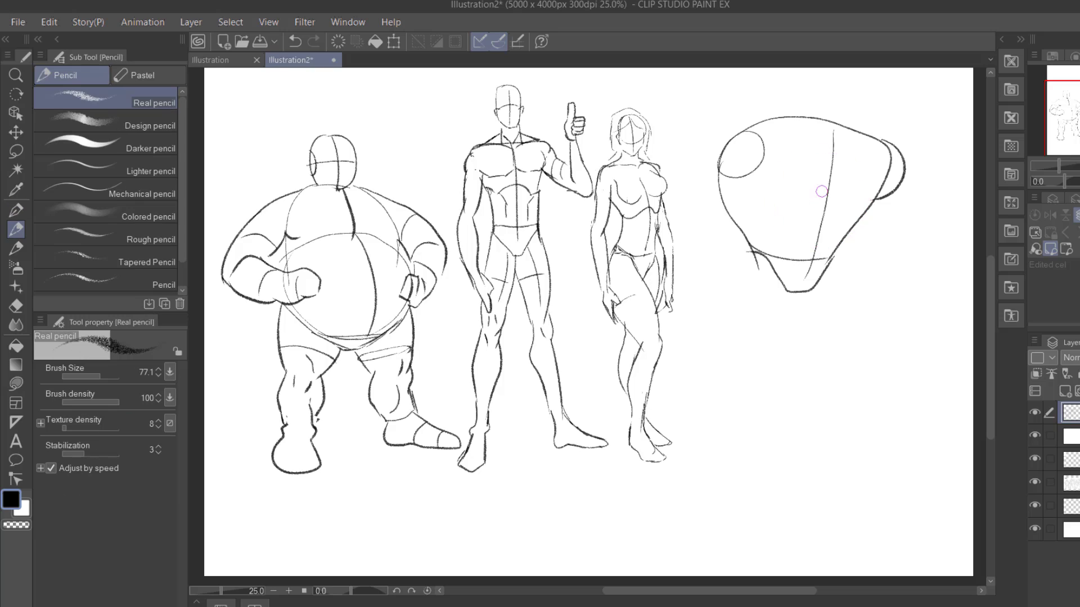
- Draw the curved chest line, V-shaped neckline and oval head with a centre line on the large inverted-triangle torso
left_click_drag(815, 237, 821, 228)
mouse_move(768, 131)
left_mouse_down()
mouse_move(759, 210)
mouse_move(861, 207)
left_mouse_up()
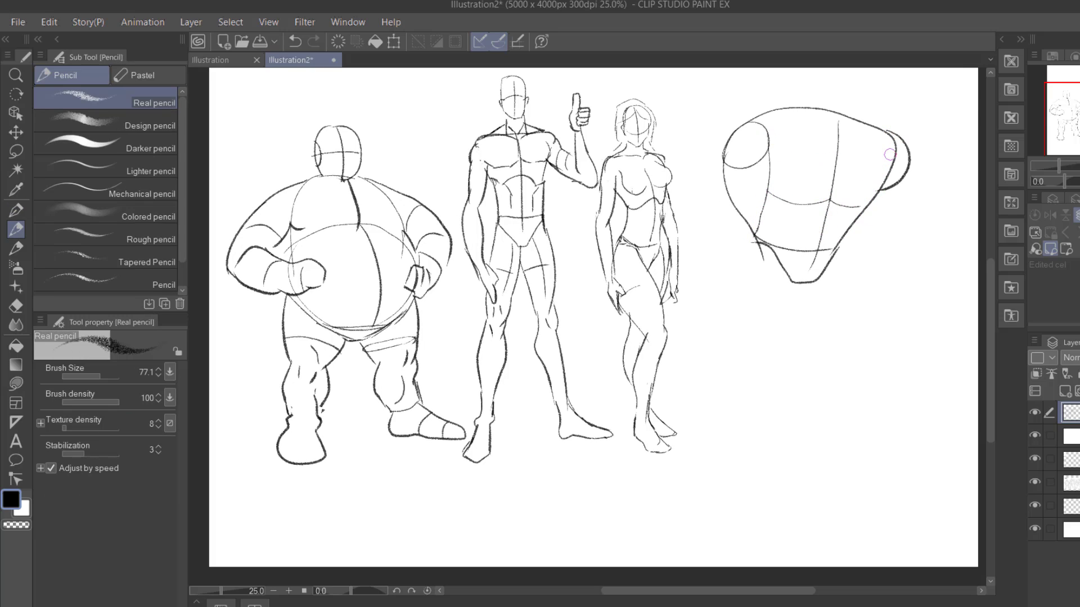
mouse_move(895, 140)
left_mouse_down()
mouse_move(826, 168)
mouse_move(771, 111)
mouse_move(850, 98)
mouse_move(858, 133)
mouse_move(843, 150)
left_mouse_up()
key("ctrl+z")
left_click_drag(817, 122, 834, 150)
left_click_drag(839, 88, 838, 147)
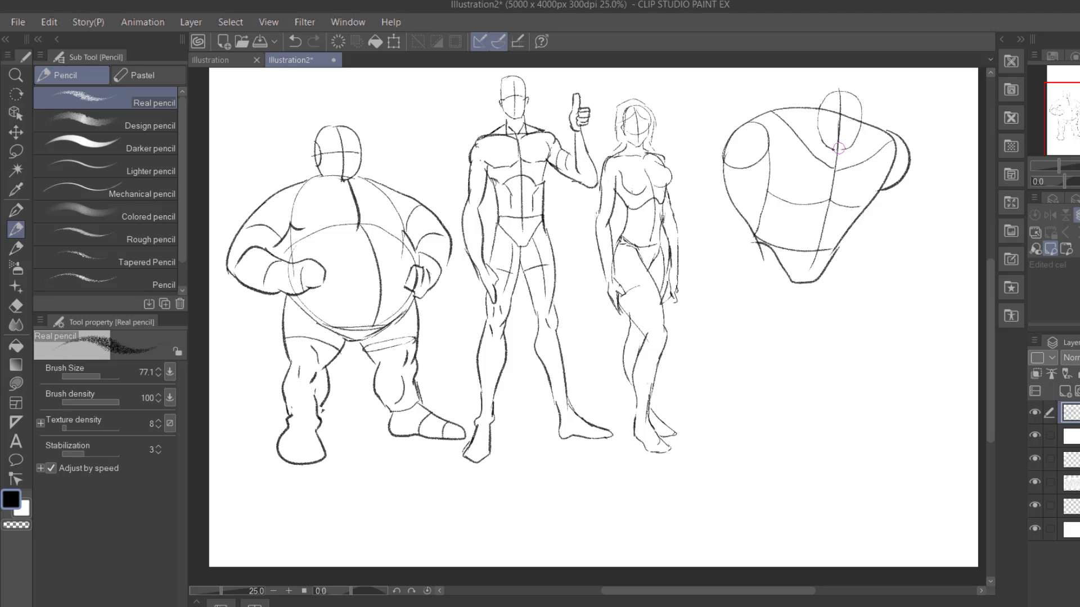
- Erase the torso outline crossing the brute's head and shoulder, and add a curved face guide line
key("e")
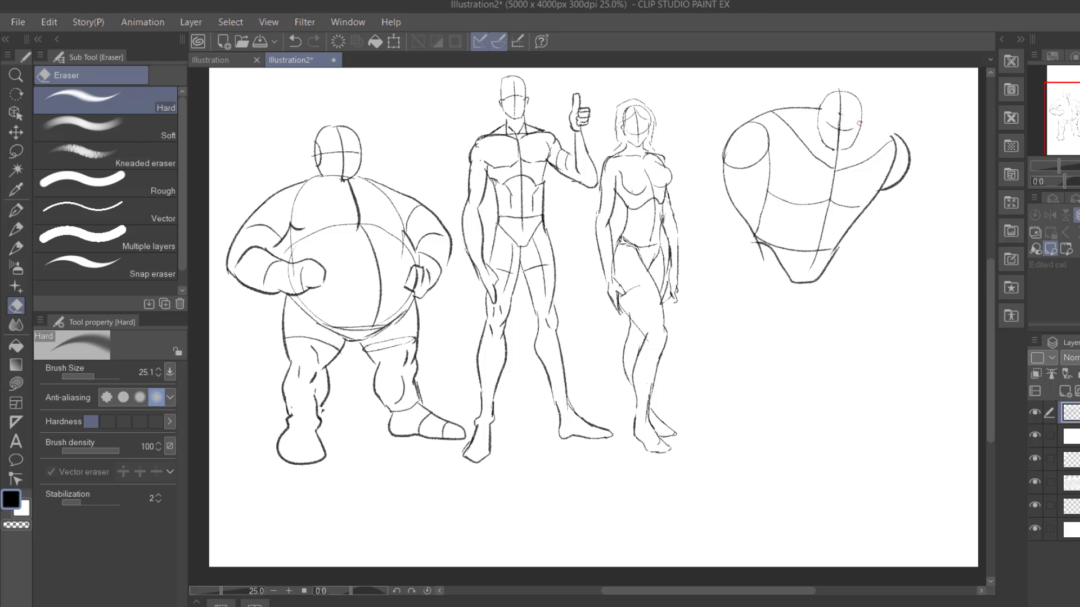
key("p")
key("ctrl+z")
- Draw the brute's rounded shoulder contour and the outer lines of both upper arms
mouse_move(811, 110)
left_mouse_down()
mouse_move(813, 186)
mouse_move(805, 109)
mouse_move(821, 102)
mouse_move(736, 130)
mouse_move(708, 207)
left_mouse_up()
key("e")
key("p")
key("ctrl+z")
left_click_drag(723, 151, 700, 196)
left_click_drag(906, 177, 894, 213)
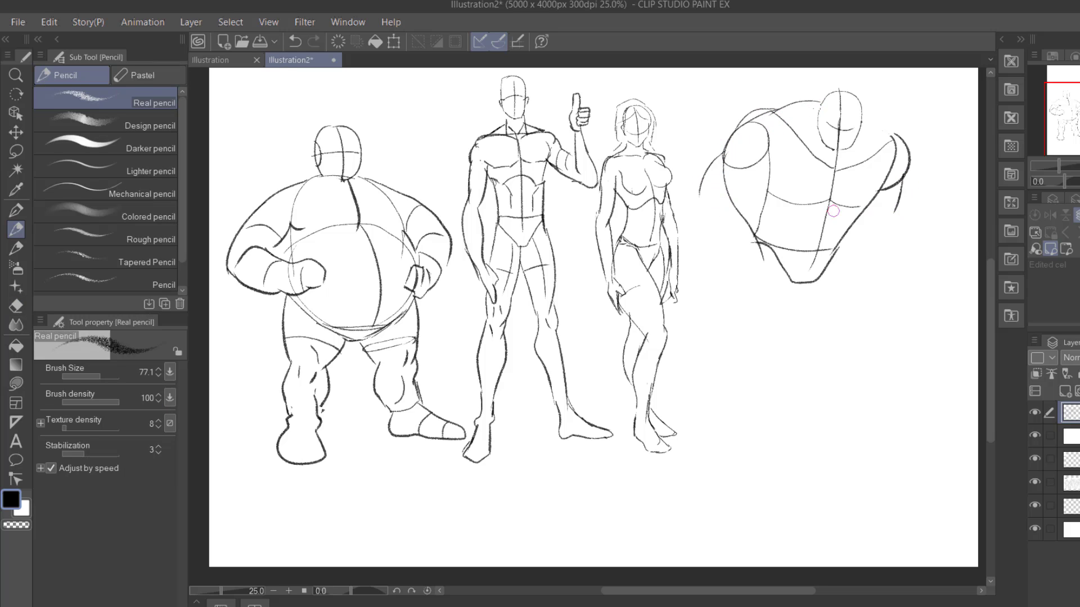
- Erase the ribcage outline behind the brute's bent arm with a large eraser and add the inner upper-arm line
key("e")
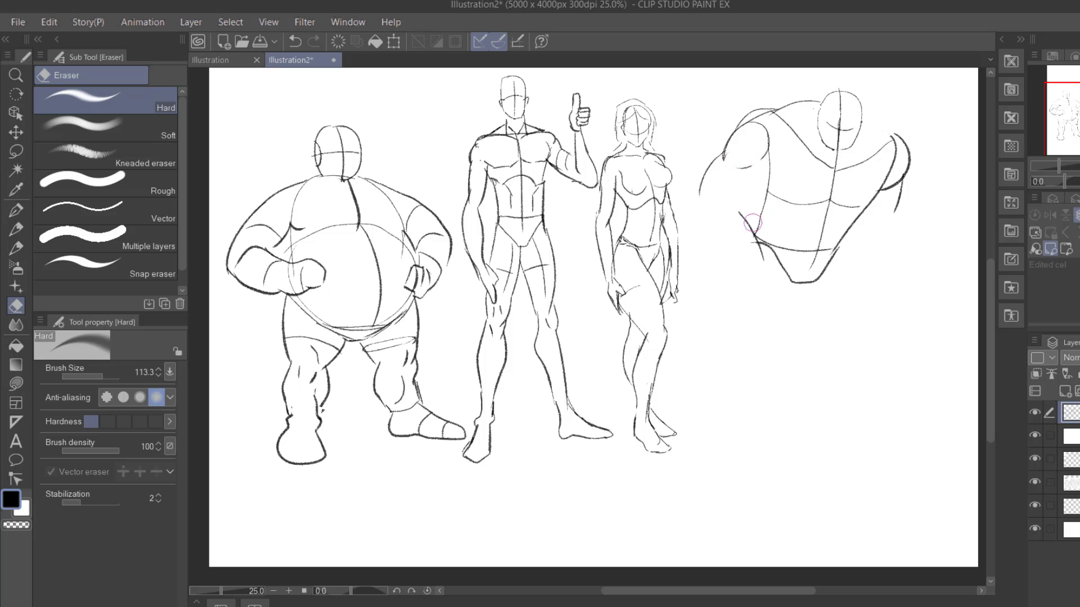
left_click_drag(748, 221, 761, 254)
key("p")
left_click_drag(722, 186, 731, 198)
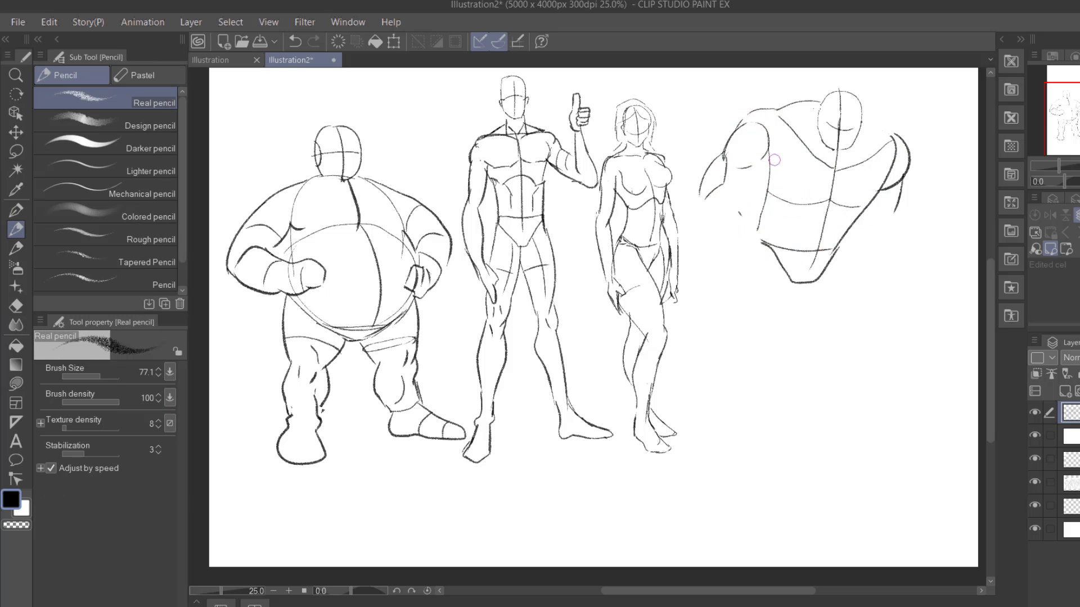
- Draw the brute's muscular bent forearm and the clenched fist with knuckles in front of the waist
mouse_move(769, 138)
left_mouse_down()
mouse_move(767, 187)
mouse_move(707, 251)
mouse_move(788, 264)
mouse_move(754, 220)
mouse_move(796, 257)
mouse_move(782, 212)
left_mouse_up()
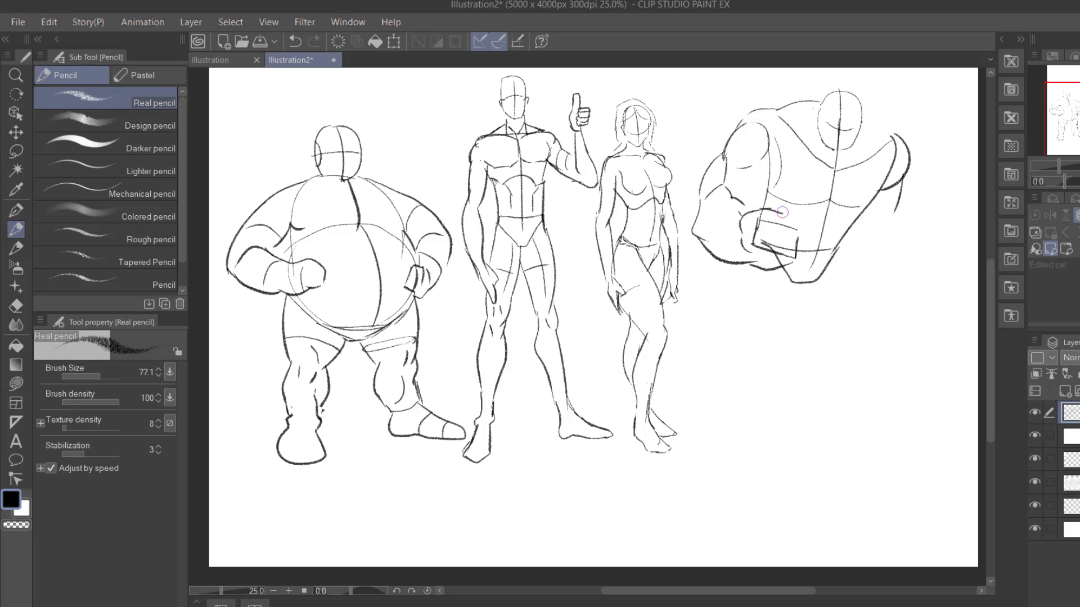
left_click_drag(716, 224, 722, 239)
mouse_move(715, 219)
left_mouse_down()
mouse_move(756, 215)
mouse_move(717, 222)
left_mouse_up()
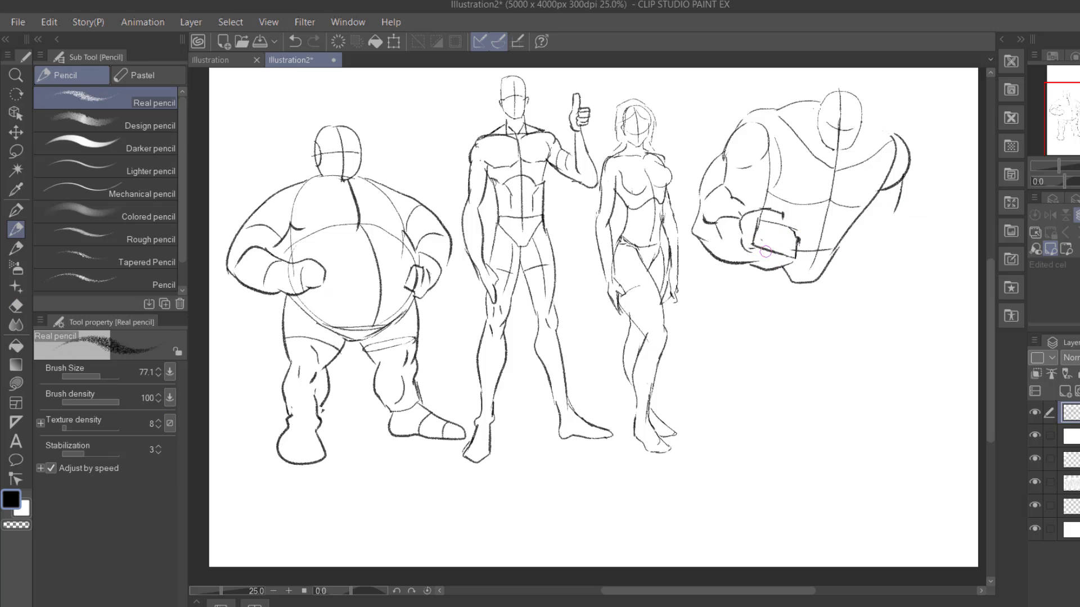
left_click_drag(775, 223, 778, 248)
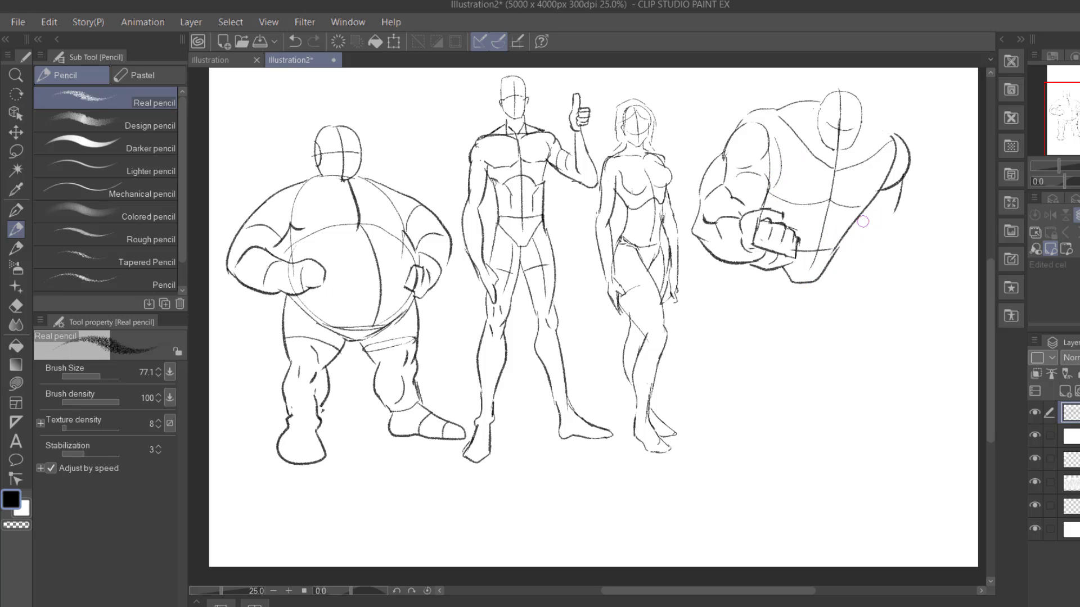
- Draw the brute's other arm reaching outward, with a muscular forearm and curled fingers
left_click_drag(850, 228, 905, 274)
mouse_move(898, 202)
left_mouse_down()
mouse_move(930, 253)
mouse_move(930, 298)
mouse_move(966, 284)
mouse_move(931, 249)
left_mouse_up()
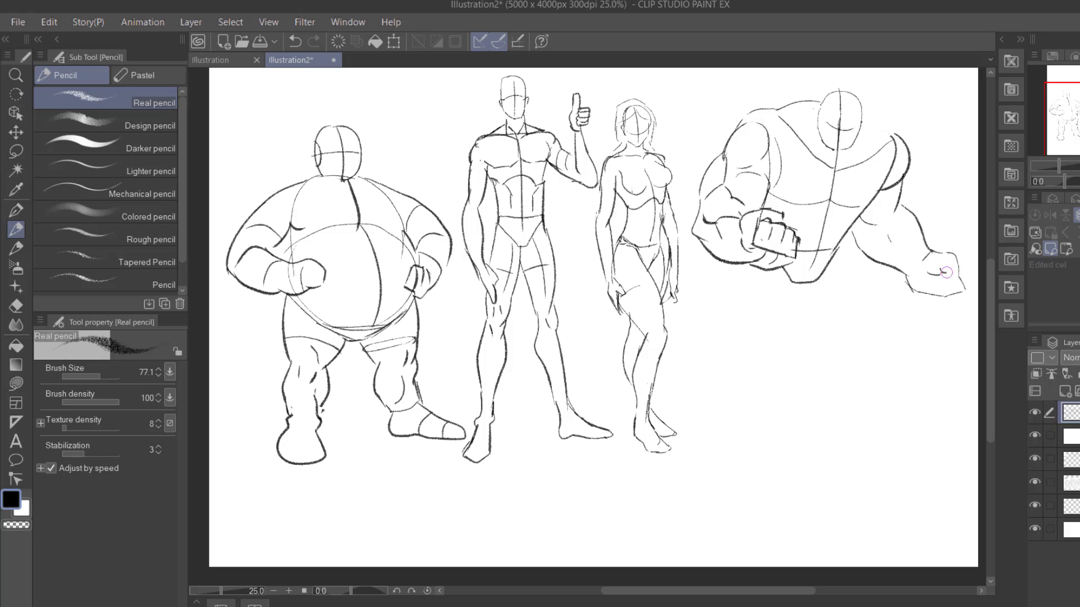
mouse_move(962, 286)
left_mouse_down()
mouse_move(932, 312)
mouse_move(912, 297)
mouse_move(927, 287)
mouse_move(949, 314)
left_mouse_up()
mouse_move(931, 278)
left_mouse_down()
mouse_move(906, 241)
mouse_move(886, 256)
left_mouse_up()
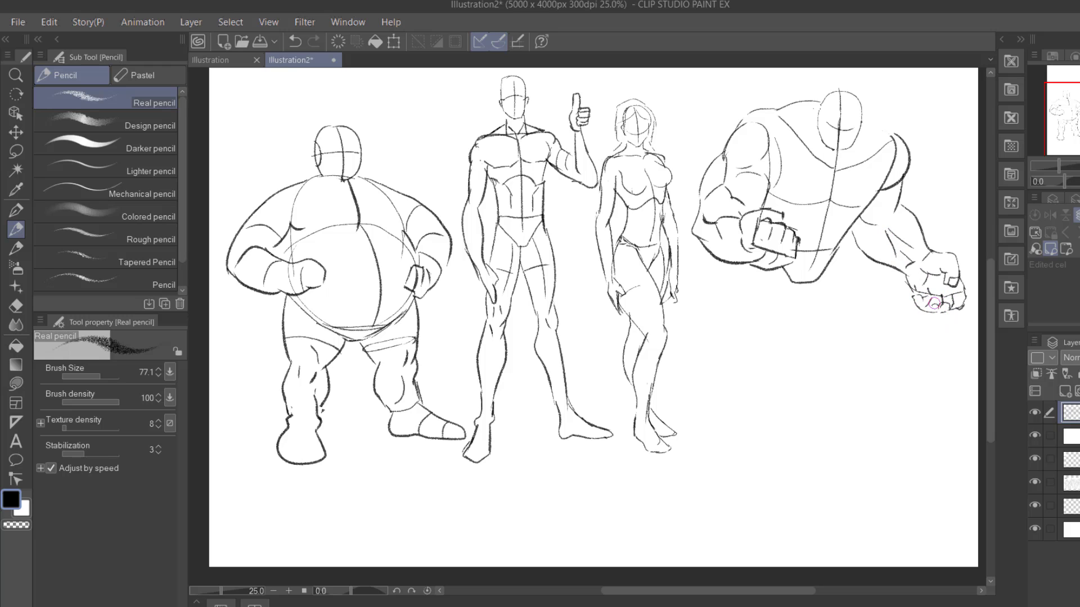
- Draw the brute's two spread thighs below the pelvis, with rounded knee shapes and inner muscle lines
left_click_drag(906, 284, 899, 340)
left_click_drag(804, 286, 832, 307)
mouse_move(861, 262)
left_mouse_down()
mouse_move(839, 304)
mouse_move(777, 340)
left_mouse_up()
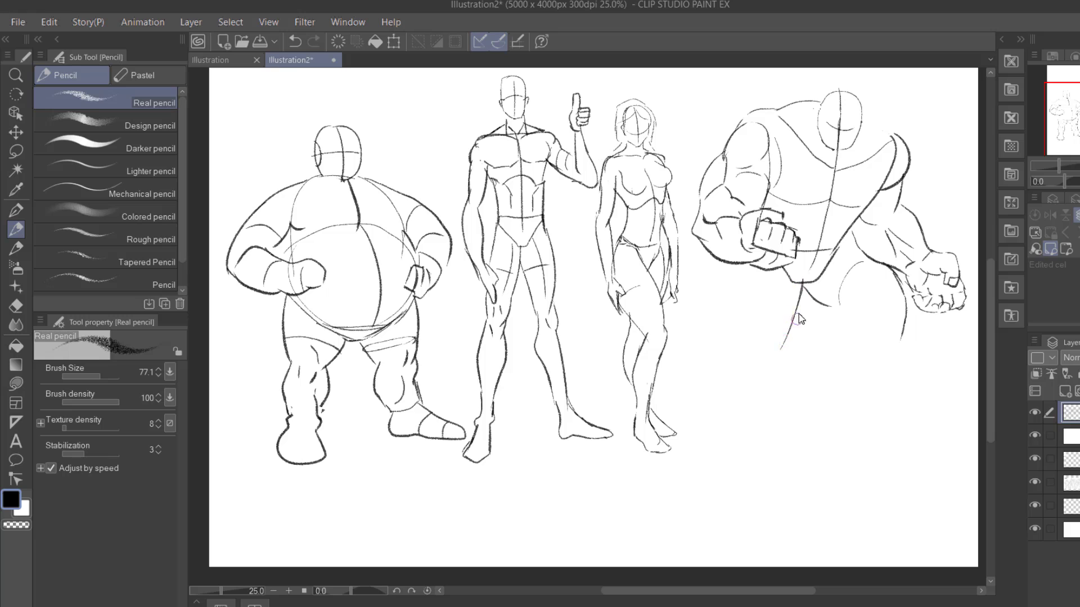
left_click_drag(737, 267, 740, 323)
left_click_drag(767, 326, 749, 353)
left_click_drag(835, 307, 856, 320)
left_click_drag(898, 293, 895, 333)
left_click_drag(860, 264, 877, 281)
left_click_drag(882, 283, 896, 301)
- Draw the lower leg and wide flared foot of the brute's straighter leg around a centre guide line
left_click_drag(771, 270, 726, 407)
left_click_drag(775, 343, 739, 410)
left_click_drag(737, 314, 706, 395)
mouse_move(715, 391)
left_mouse_down()
mouse_move(696, 428)
mouse_move(715, 463)
left_mouse_up()
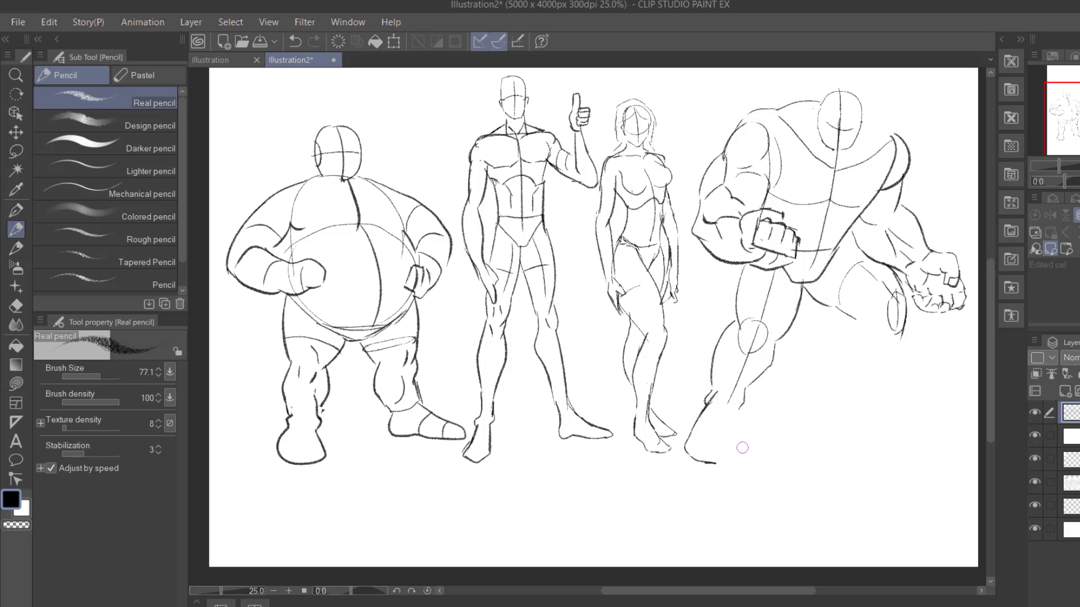
left_click_drag(721, 400, 716, 463)
left_click_drag(722, 411, 709, 462)
- Draw the calf, shin and large outward-pointing foot of the brute's bent leg
left_click_drag(788, 278, 766, 298)
mouse_move(853, 306)
left_mouse_down()
mouse_move(815, 294)
mouse_move(829, 307)
mouse_move(794, 383)
left_mouse_up()
key("ctrl+z")
left_click_drag(818, 310, 796, 380)
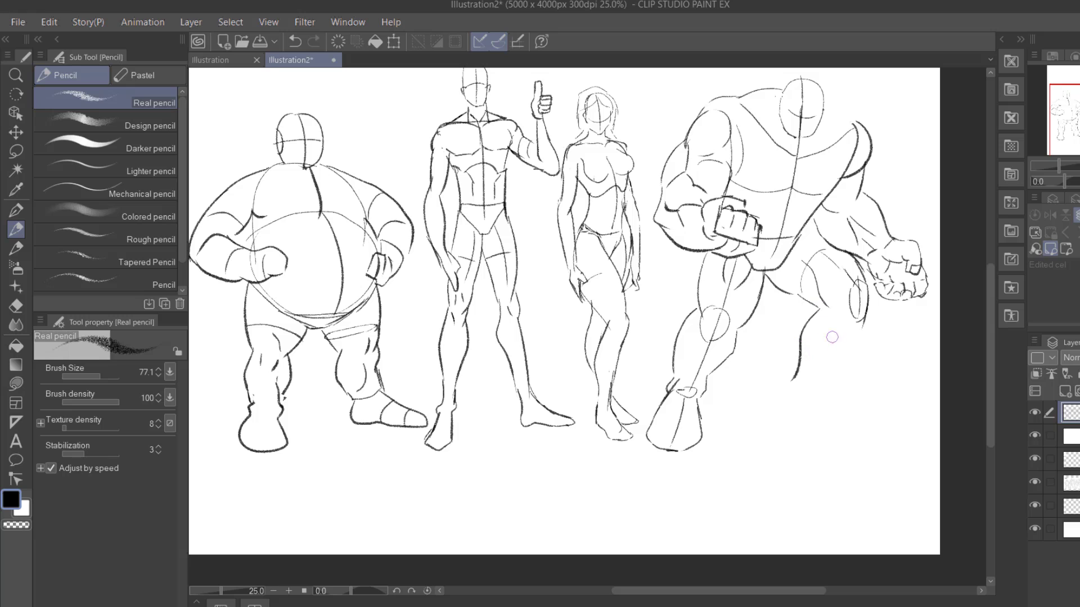
left_click_drag(831, 337, 810, 363)
left_click_drag(805, 377, 802, 391)
mouse_move(798, 369)
left_mouse_down()
mouse_move(788, 422)
mouse_move(873, 428)
left_mouse_up()
key("ctrl+z")
mouse_move(866, 325)
left_mouse_down()
mouse_move(832, 374)
mouse_move(880, 415)
mouse_move(875, 431)
left_mouse_up()
left_click_drag(834, 375, 818, 384)
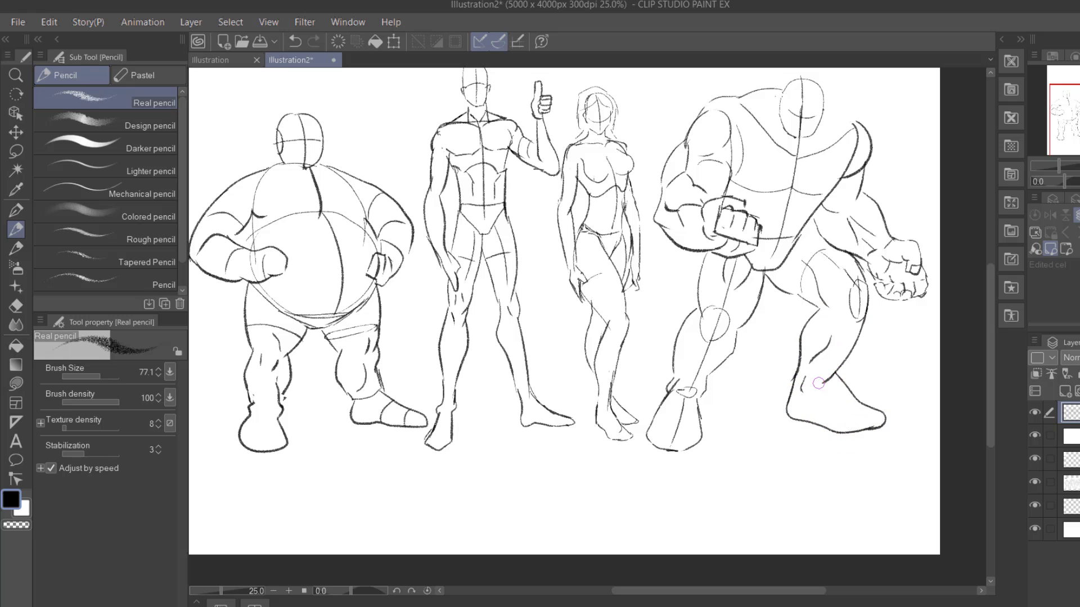
- Replace the brute's torso guide lines with abdominal and pectoral muscles, collarbones and a rounded far shoulder contour
left_click_drag(795, 207, 756, 204)
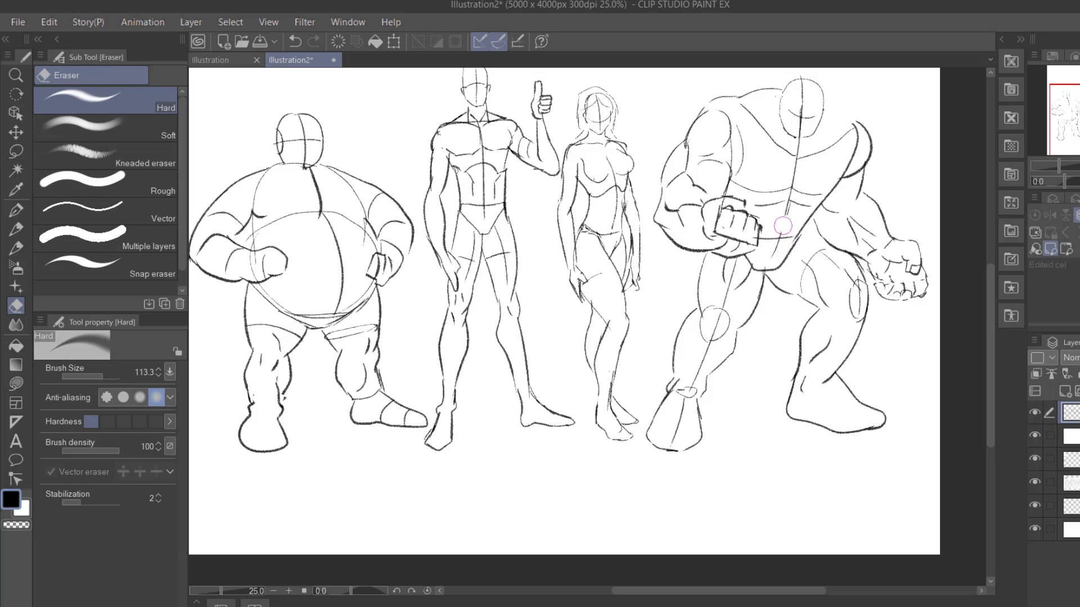
left_click_drag(804, 214, 763, 217)
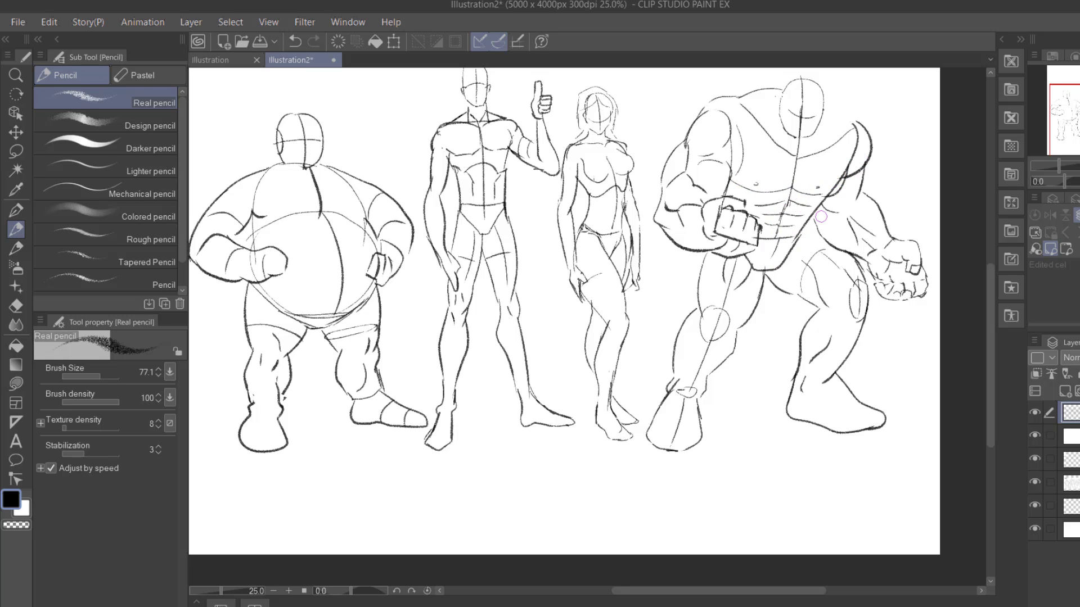
key("e")
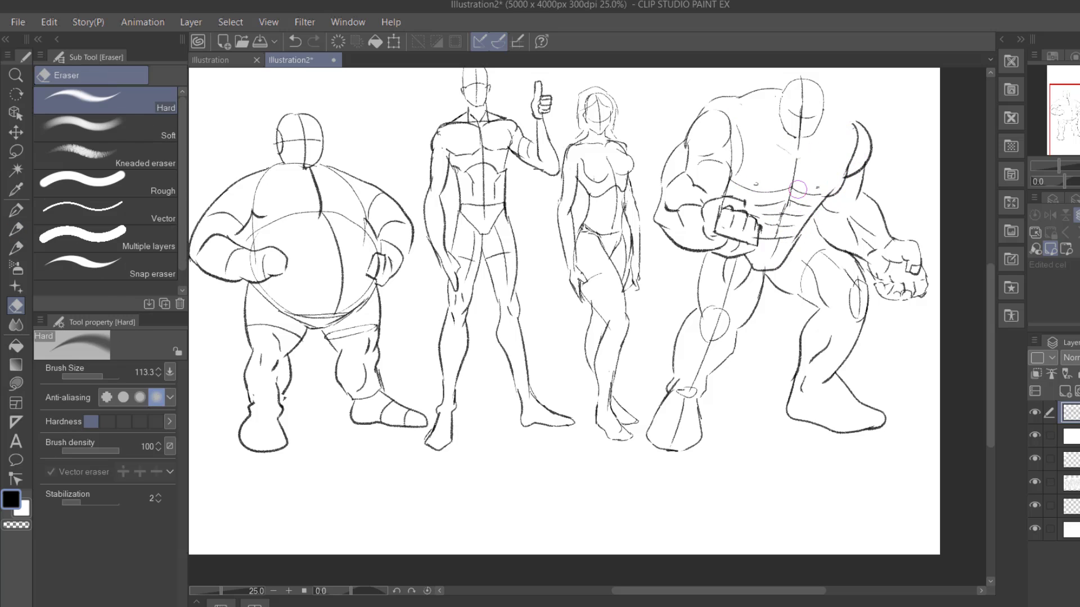
key("p")
mouse_move(833, 154)
left_mouse_down()
mouse_move(801, 165)
mouse_move(759, 141)
left_mouse_up()
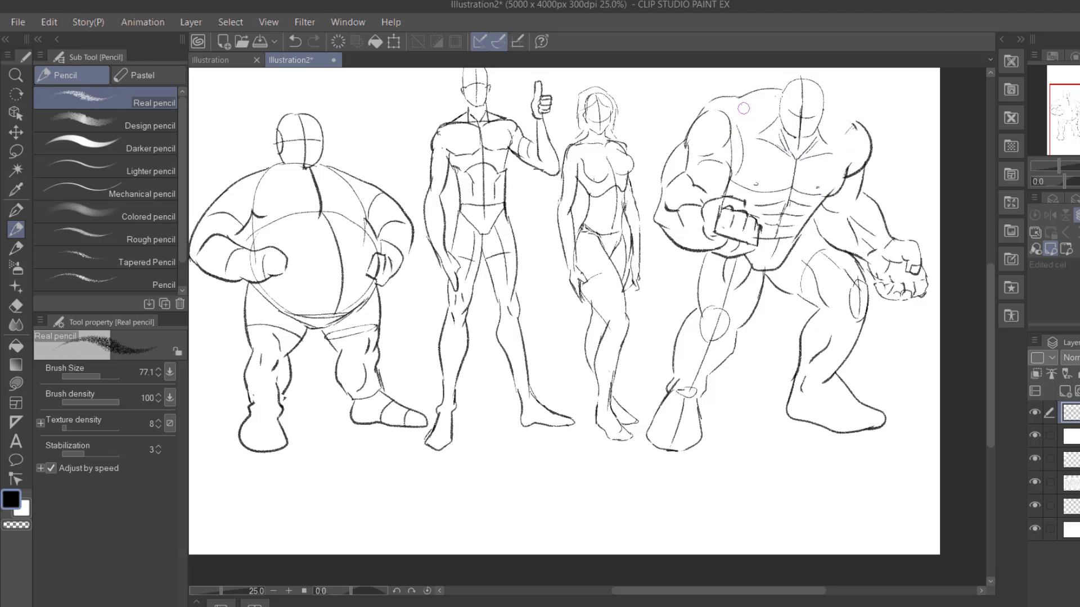
left_click_drag(823, 97, 855, 130)
- Clean up the overlapping lines around the brute's fist and define the side muscles at the waist
left_click_drag(797, 271, 800, 282)
key("e")
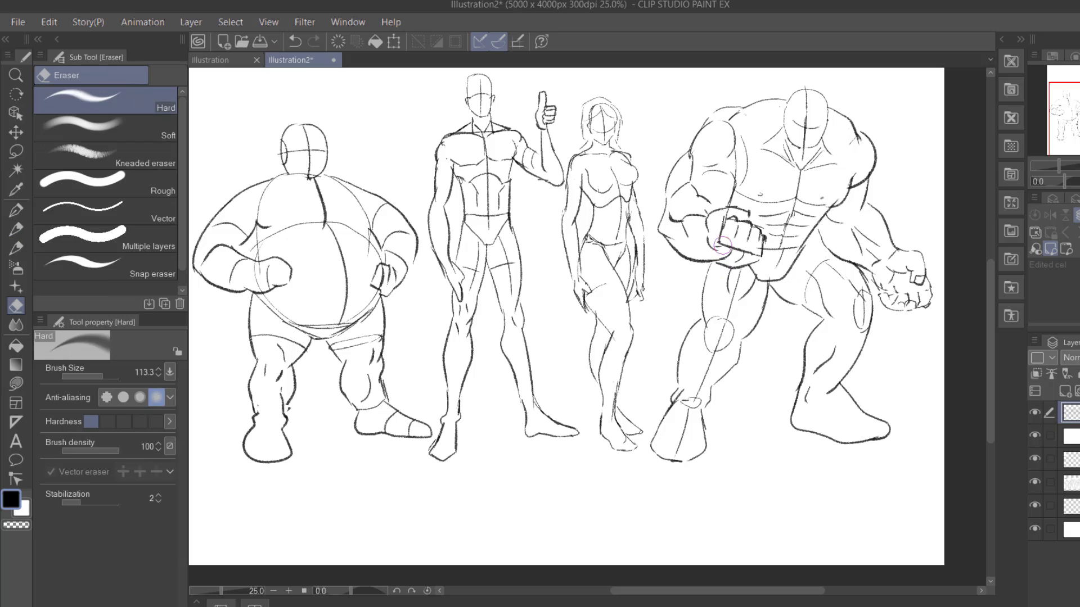
left_click_drag(723, 236, 720, 244)
key("p")
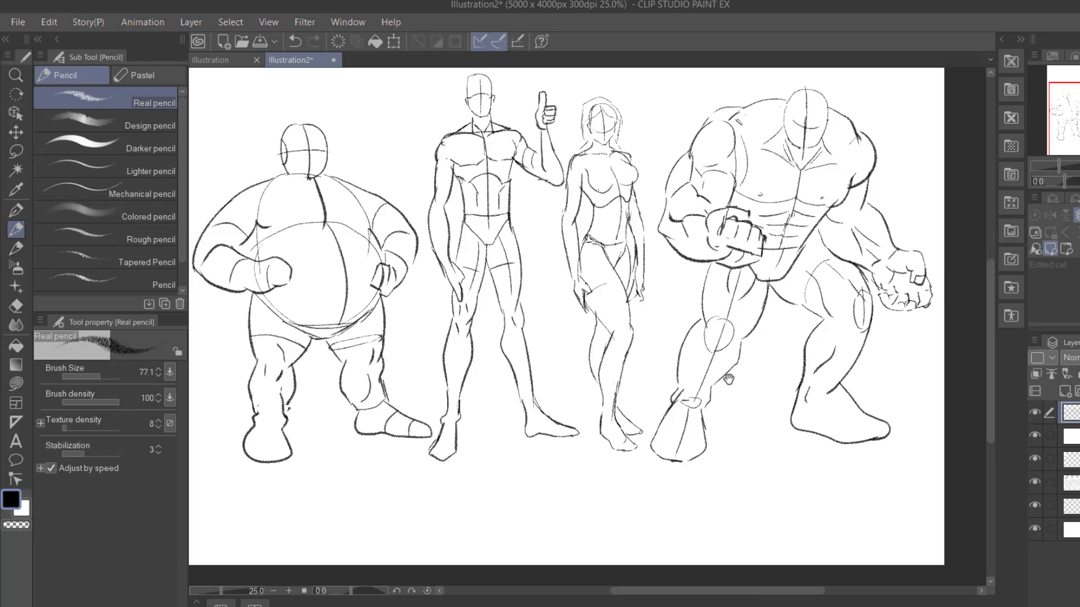
left_click_drag(729, 380, 728, 362)
left_click_drag(808, 223, 837, 236)
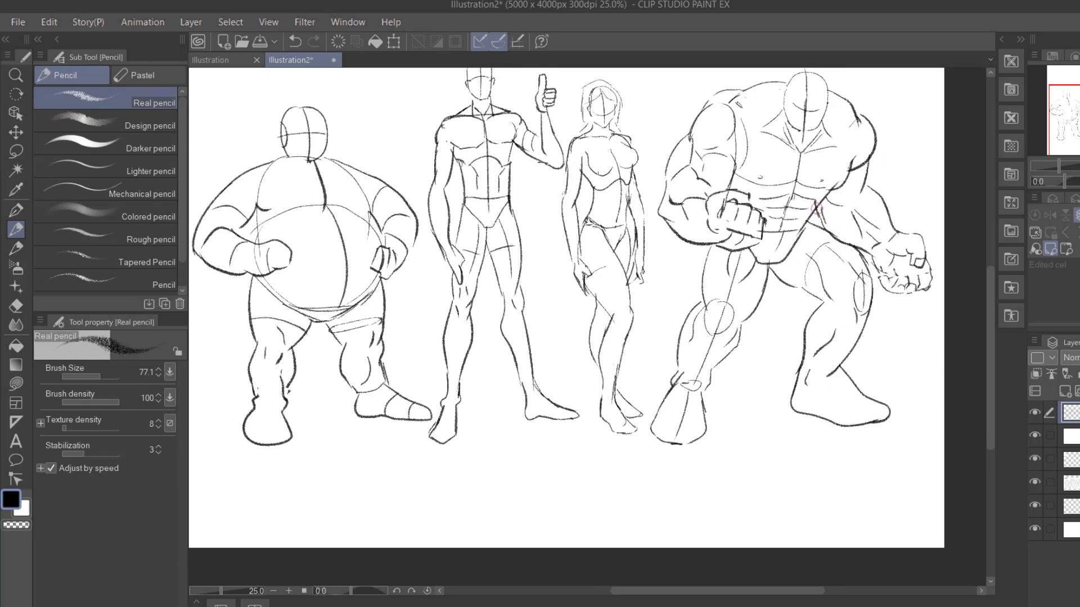
left_click_drag(816, 199, 820, 211)
left_click_drag(844, 307, 869, 355)
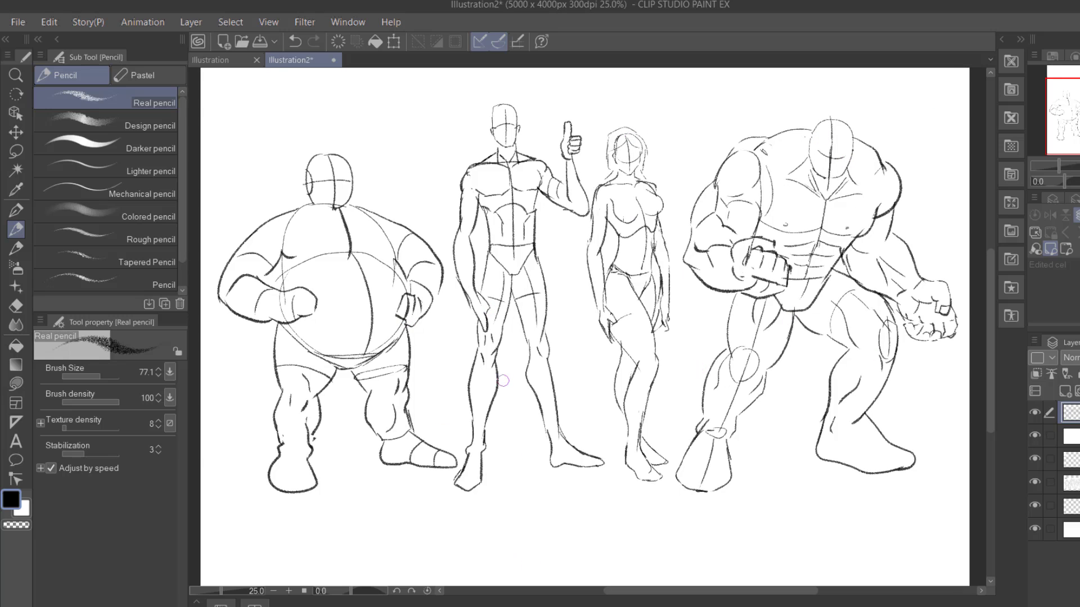